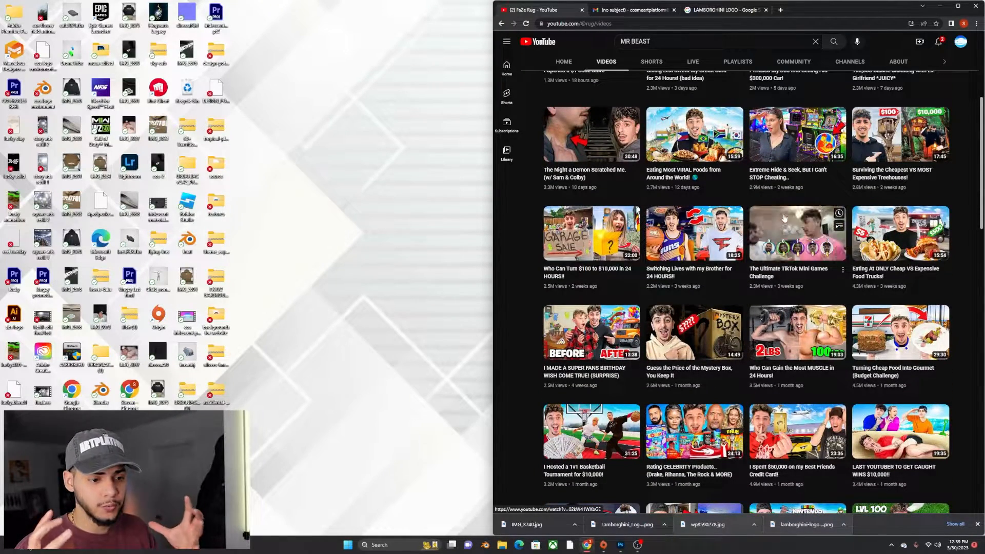
Review the FaZe Rug channel's video thumbnails and the Lamborghini logo image results for reference
{"action": "scroll", "coordinate": [784, 218], "scroll_direction": "up", "scroll_amount": 1}
{"action": "scroll", "coordinate": [784, 218], "scroll_direction": "up", "scroll_amount": 3}
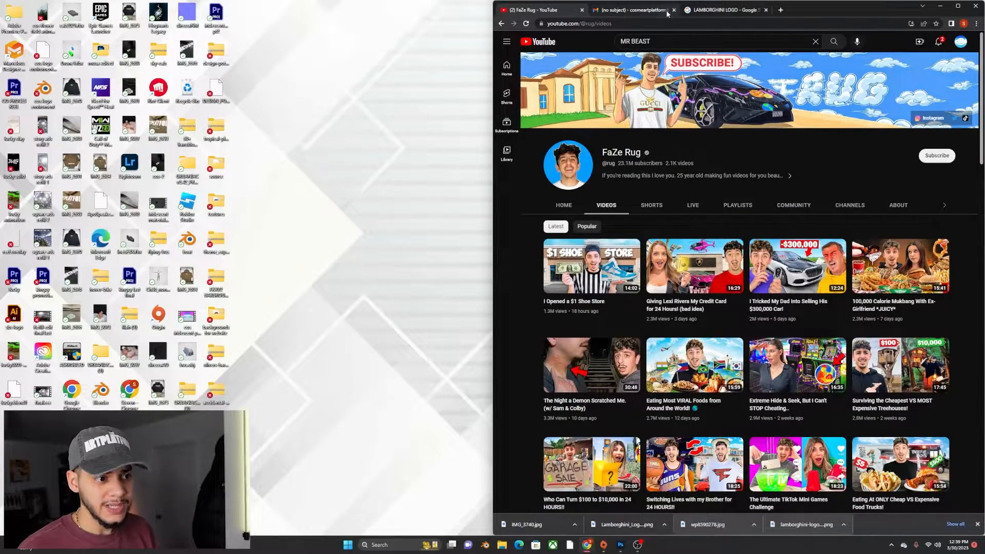
{"action": "left_click", "coordinate": [636, 10]}
{"action": "left_click", "coordinate": [690, 8]}
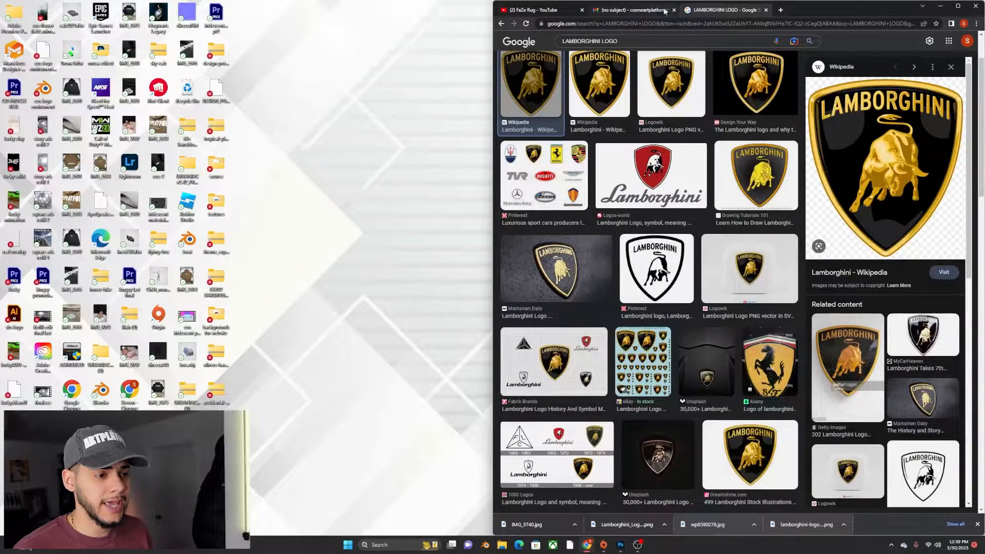
{"action": "scroll", "coordinate": [765, 279], "scroll_direction": "up", "scroll_amount": 2}
{"action": "scroll", "coordinate": [731, 205], "scroll_direction": "down", "scroll_amount": 1}
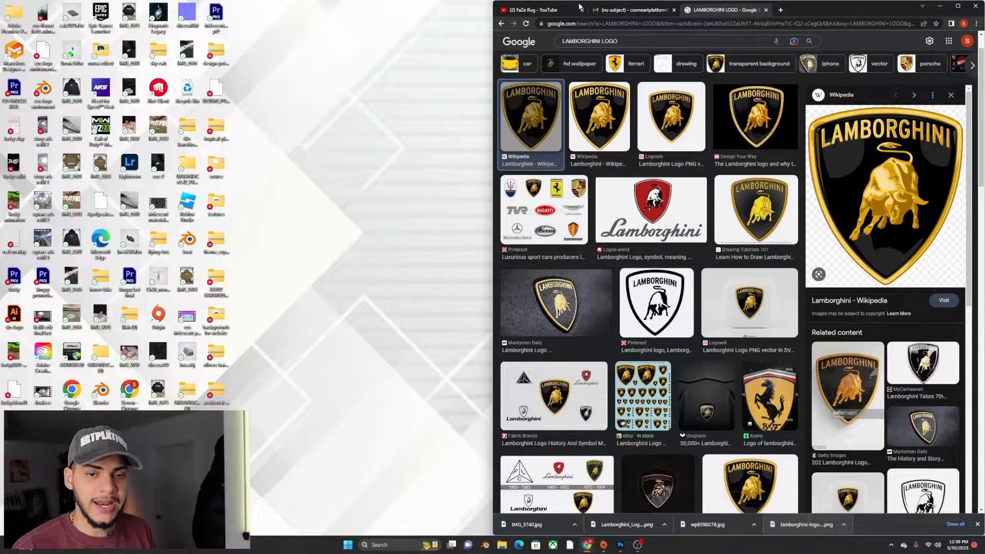
Switch to Photoshop and create a new document of 1280 x 720 pixels at 72 pixels/inch with a white background
{"action": "left_click", "coordinate": [621, 545]}
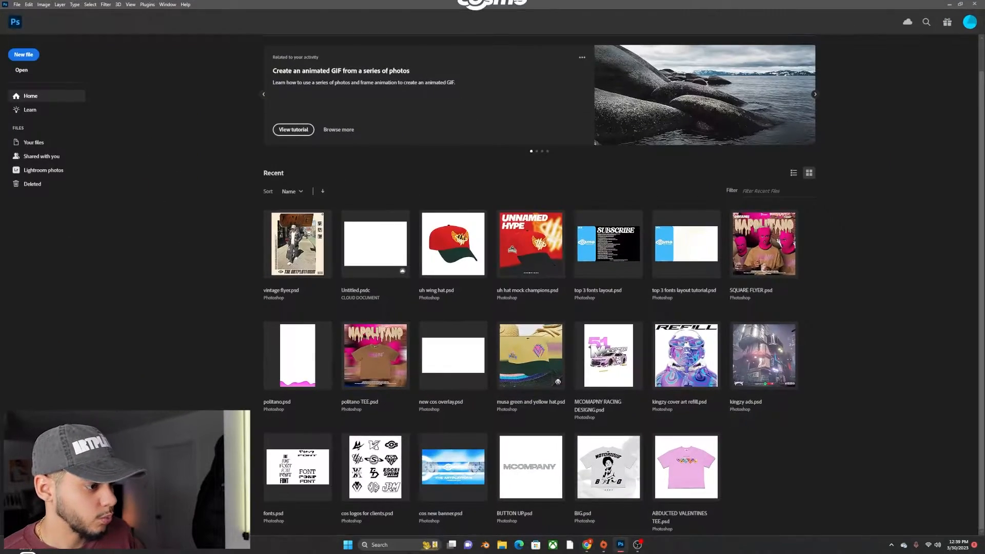
{"action": "left_click", "coordinate": [17, 4]}
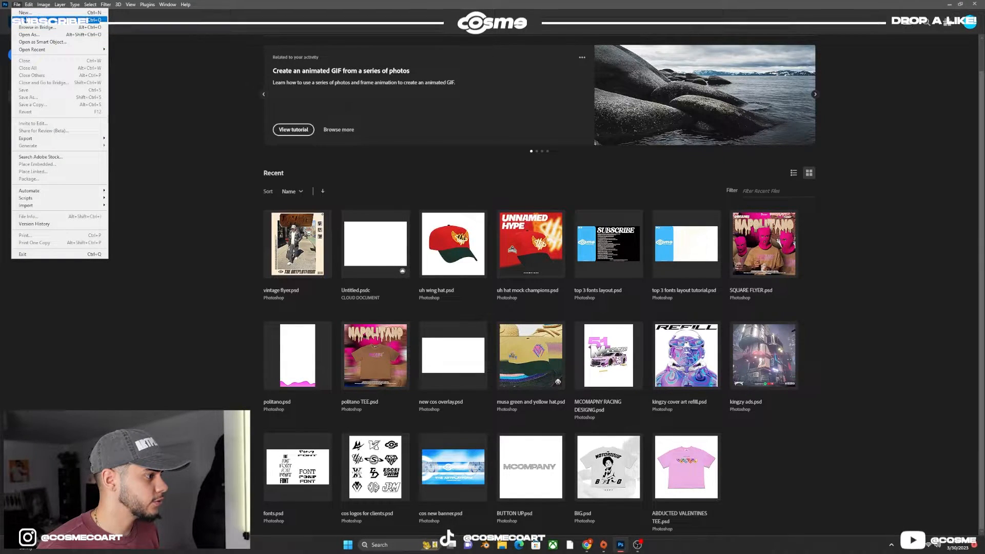
{"action": "left_click", "coordinate": [24, 12]}
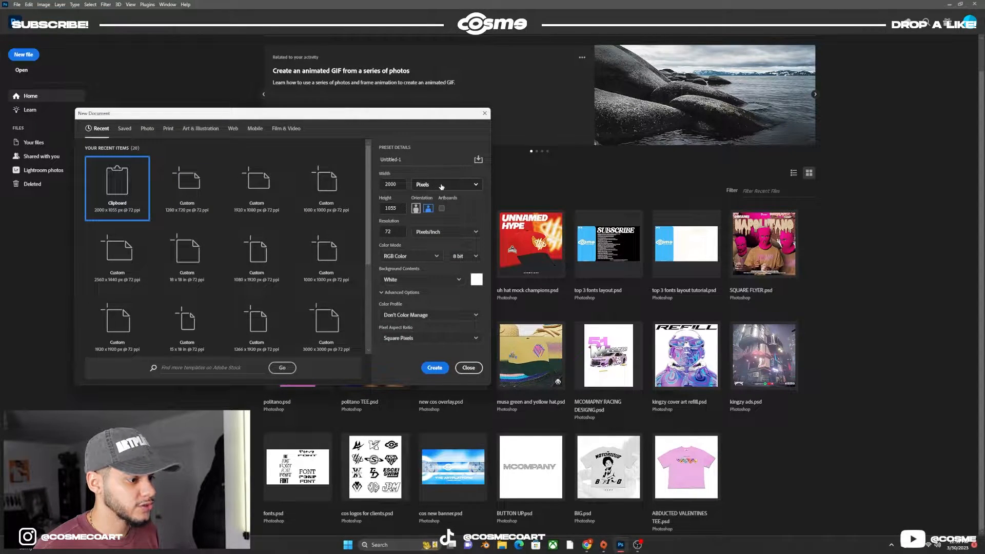
{"action": "left_click", "coordinate": [417, 186]}
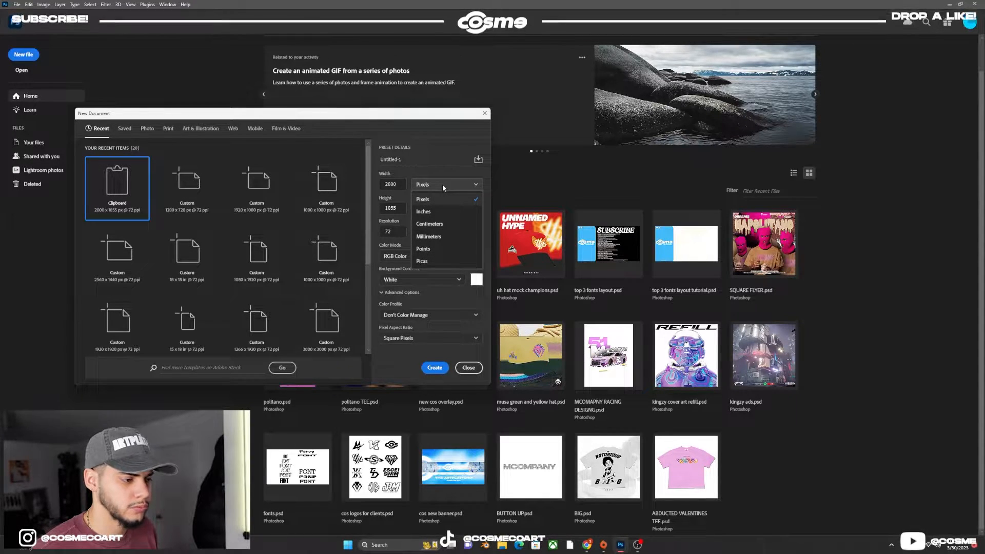
{"action": "left_click", "coordinate": [443, 184]}
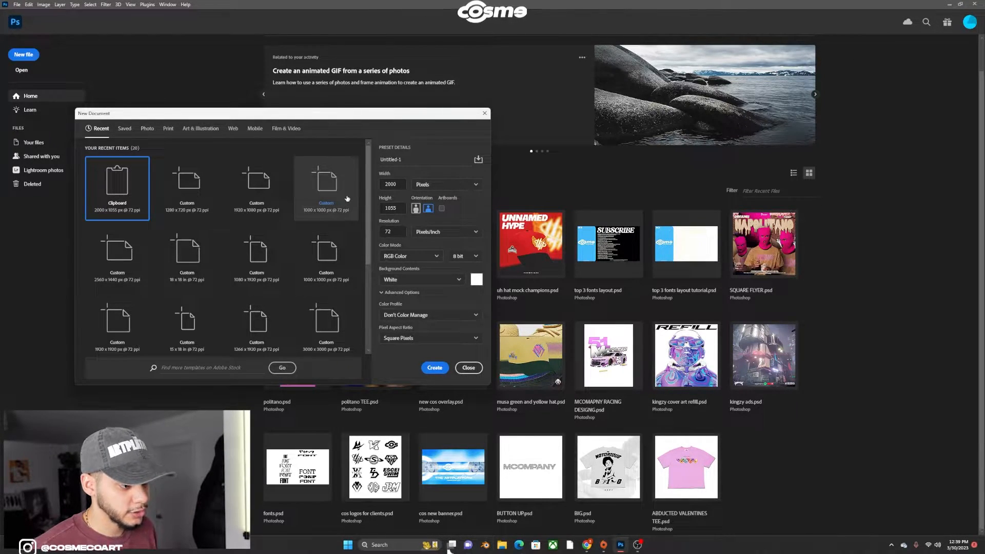
{"action": "type", "text": "128"}
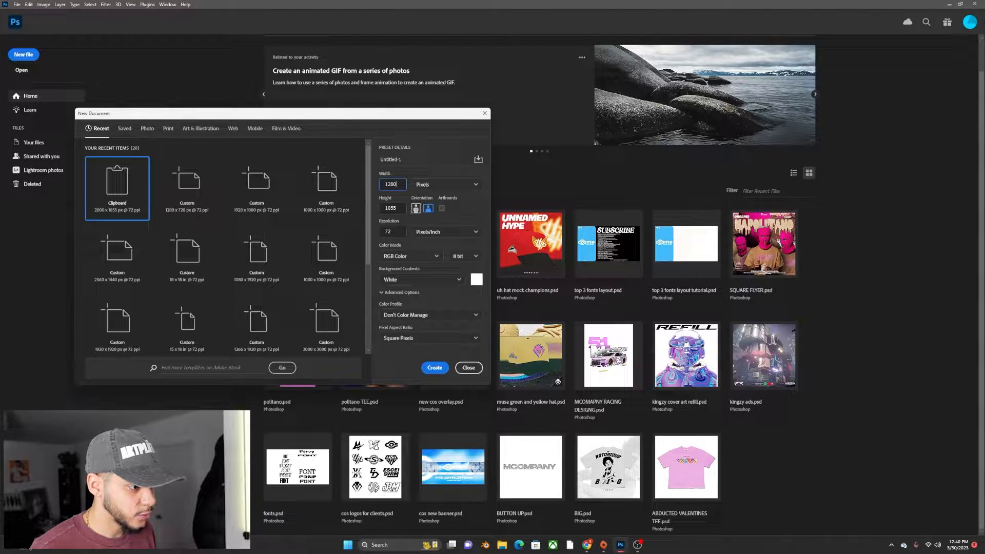
{"action": "type", "text": "720"}
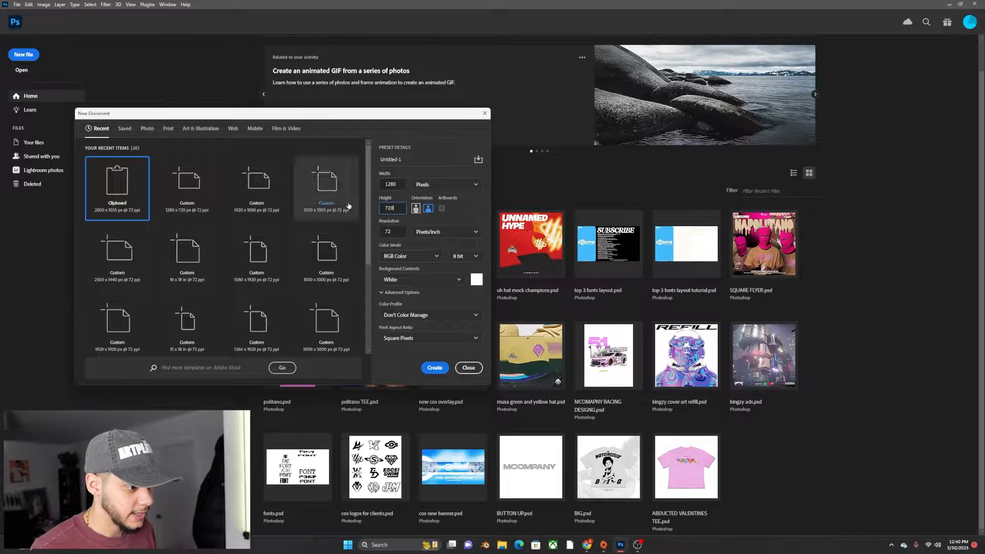
{"action": "left_click", "coordinate": [430, 368]}
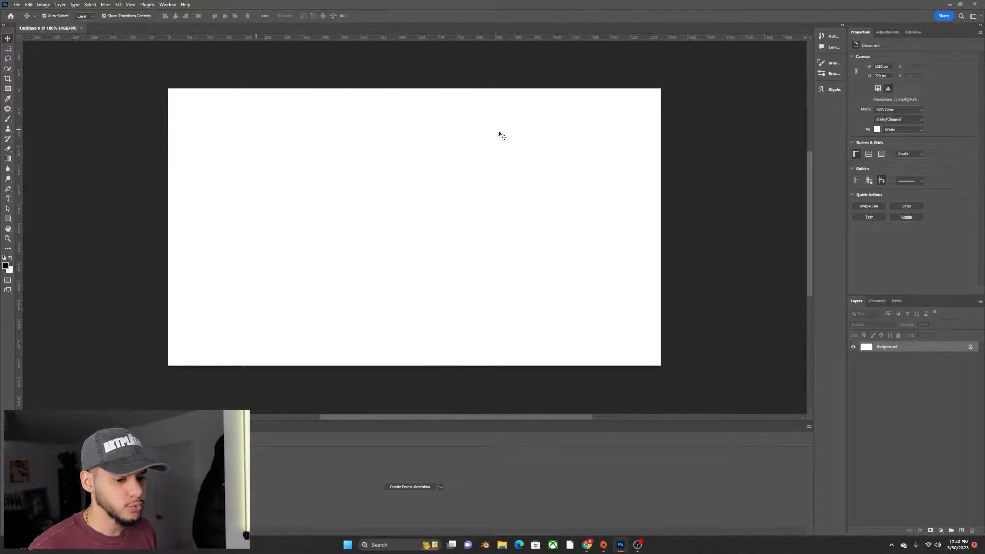
{"action": "left_click_drag", "start_coordinate": [698, 171], "coordinate": [509, 164]}
{"action": "left_click", "coordinate": [552, 216]}
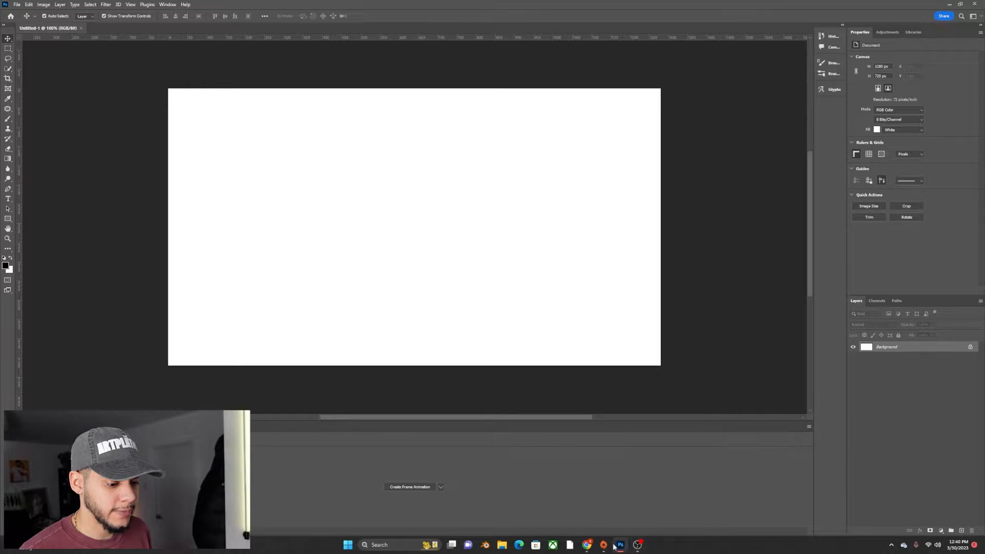
Place the yellow Lamborghini car PNG and the mansion photo wp8590278.jpg from the Chrome downloads into the document
{"action": "left_click", "coordinate": [589, 547]}
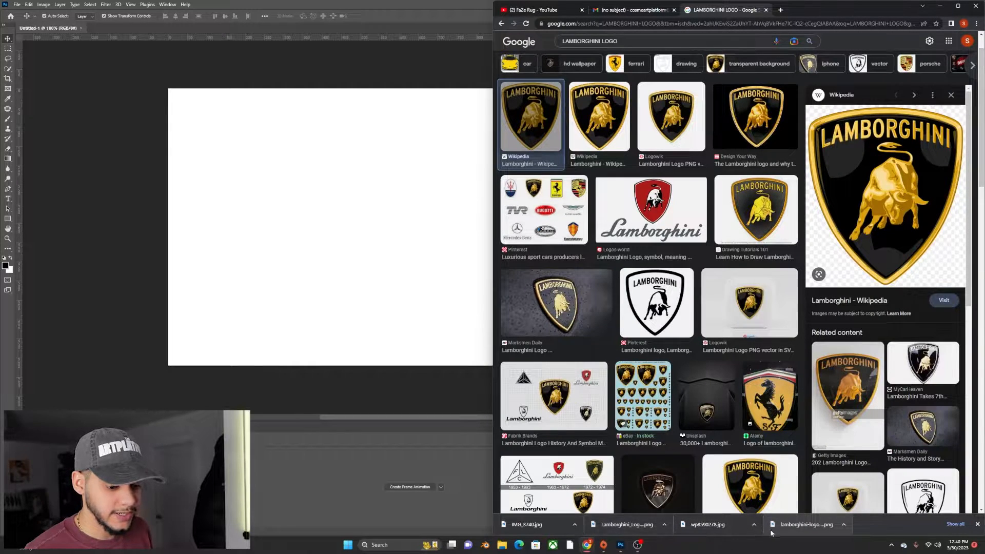
{"action": "left_click_drag", "start_coordinate": [786, 525], "coordinate": [395, 275]}
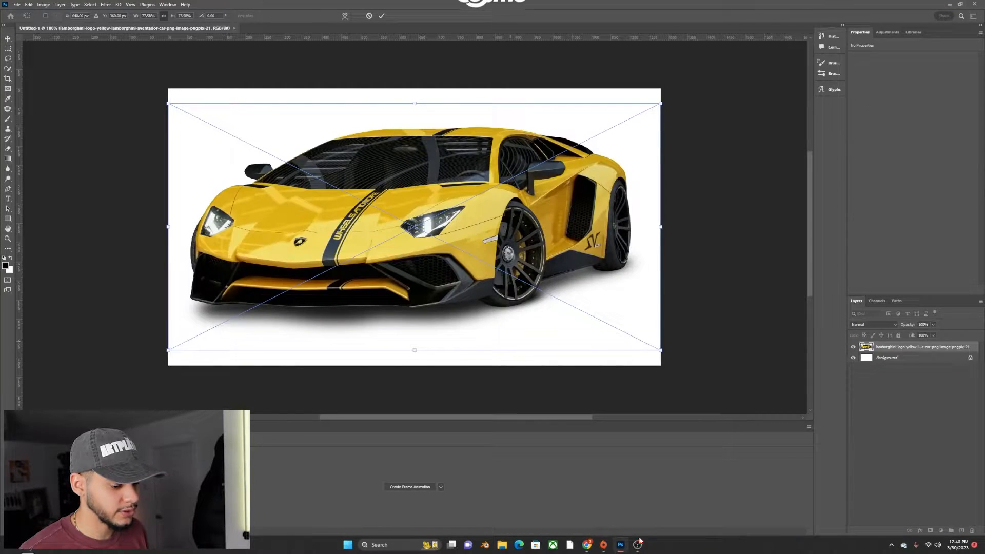
{"action": "left_click", "coordinate": [587, 545]}
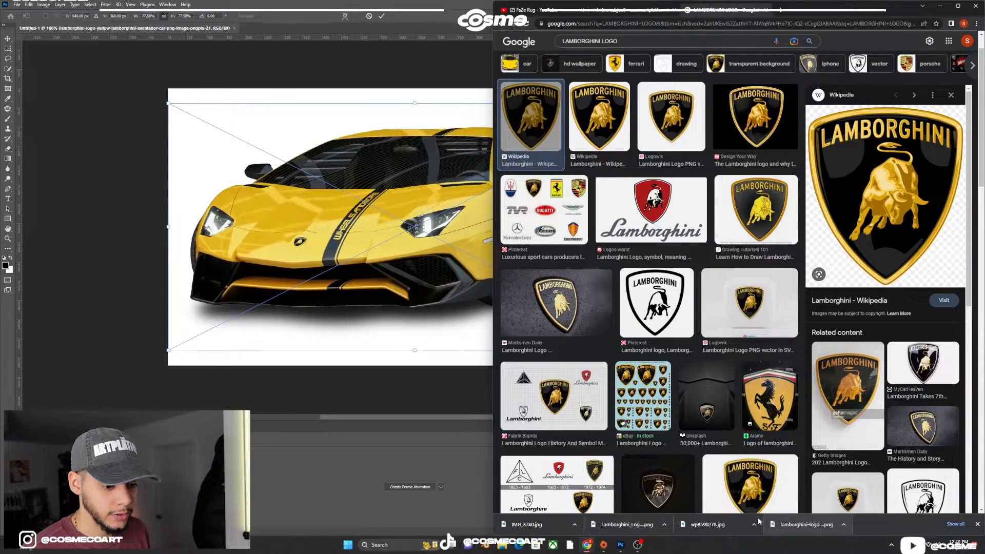
{"action": "left_click_drag", "start_coordinate": [703, 510], "coordinate": [375, 100]}
{"action": "key", "text": "Return"}
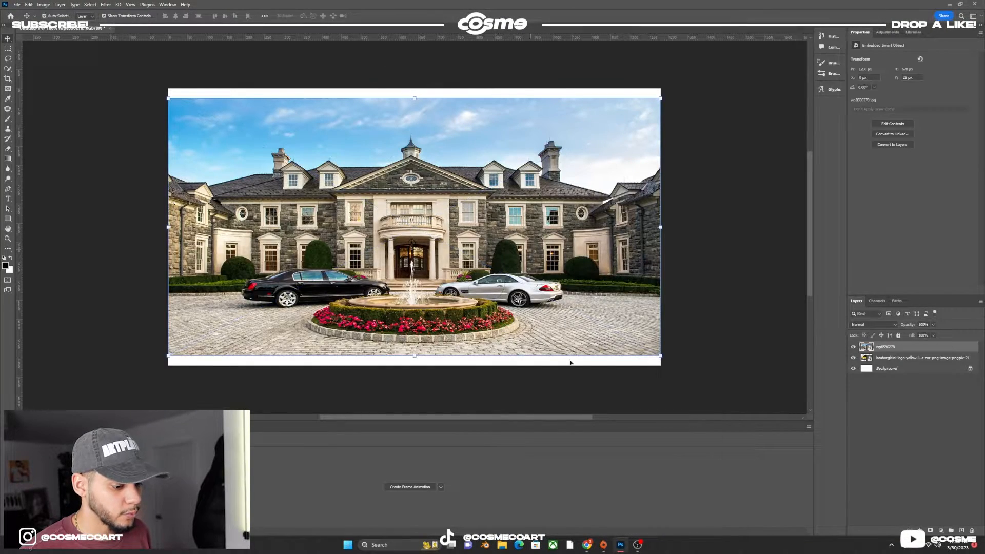
Place the Lamborghini logo PNG from the Chrome downloads over the mansion photo
{"action": "left_click", "coordinate": [587, 545]}
{"action": "left_click_drag", "start_coordinate": [662, 520], "coordinate": [421, 305]}
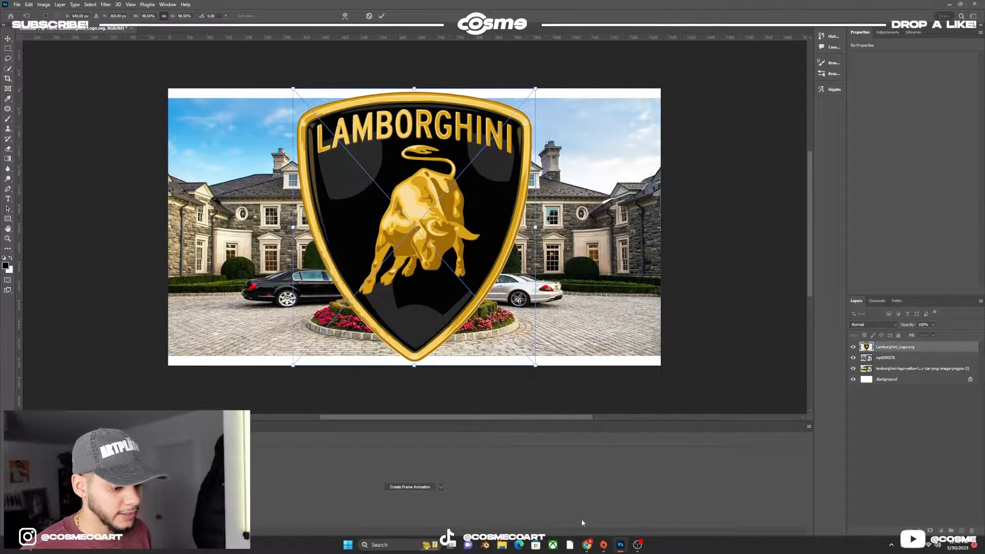
{"action": "left_click", "coordinate": [587, 545]}
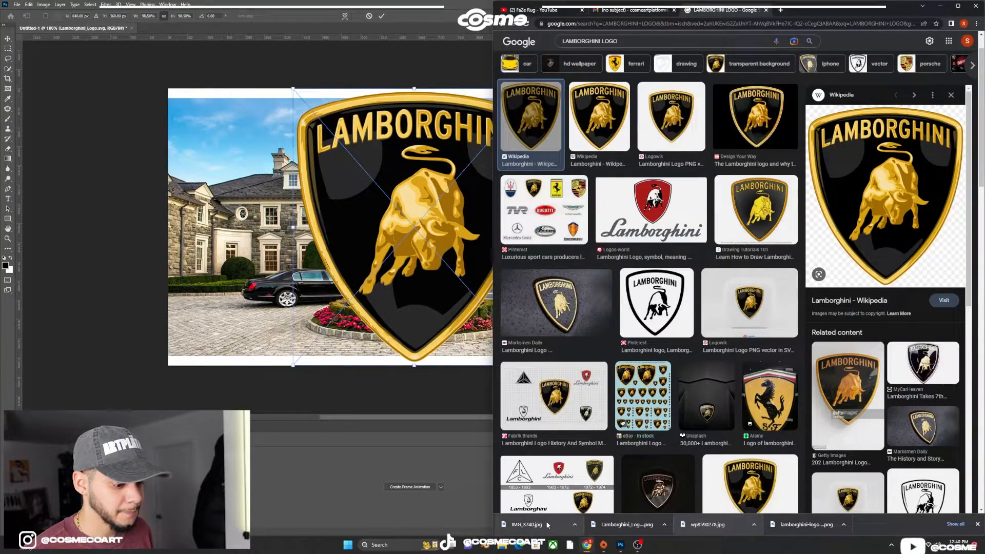
{"action": "left_click", "coordinate": [381, 16]}
Place the portrait IMG_3740.jpg, scale it to about 32%, and align it with the canvas's left and bottom edges
{"action": "left_click", "coordinate": [593, 547]}
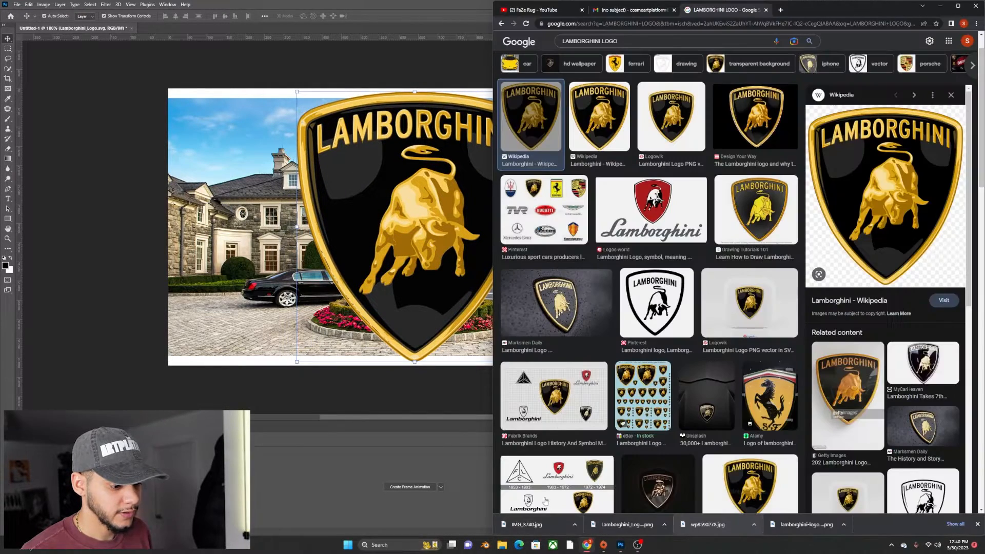
{"action": "left_click_drag", "start_coordinate": [401, 363], "coordinate": [391, 245]}
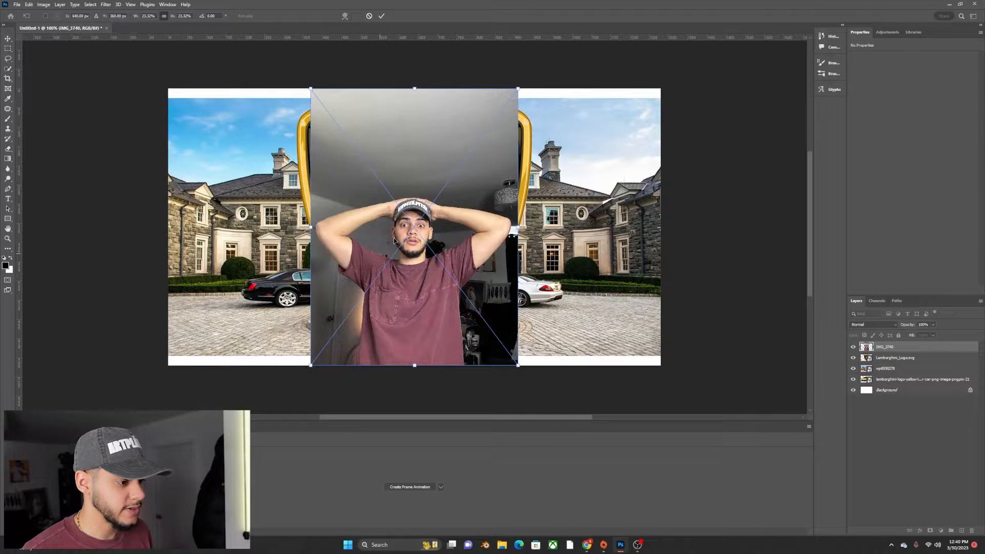
{"action": "left_click_drag", "start_coordinate": [517, 88], "coordinate": [557, 37]}
{"action": "left_click_drag", "start_coordinate": [513, 185], "coordinate": [409, 134]}
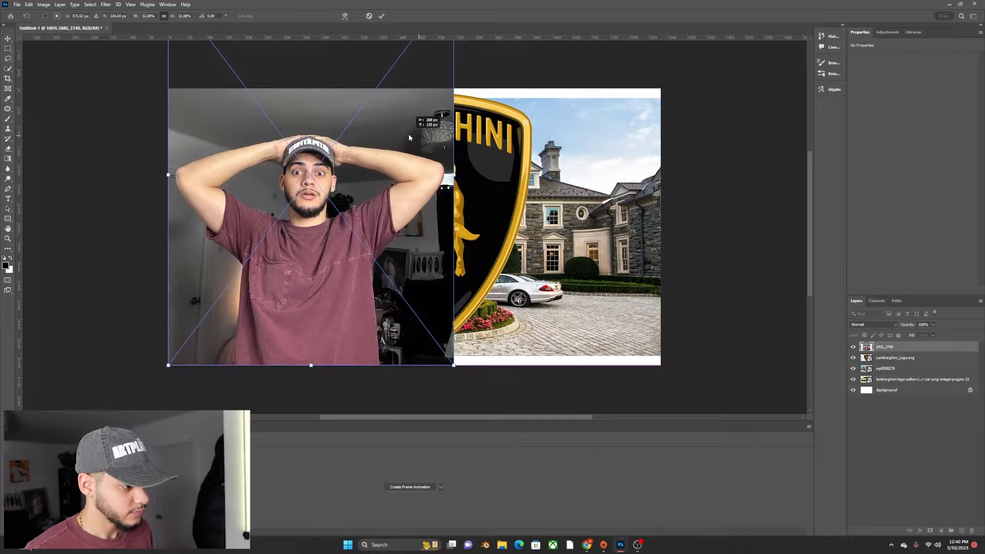
{"action": "left_click", "coordinate": [382, 18]}
Try to select the man in the portrait with the Quick Selection tool, starting from his shirt
{"action": "key", "text": "ctrl+plus"}
{"action": "scroll", "coordinate": [442, 246], "scroll_direction": "down", "scroll_amount": 1}
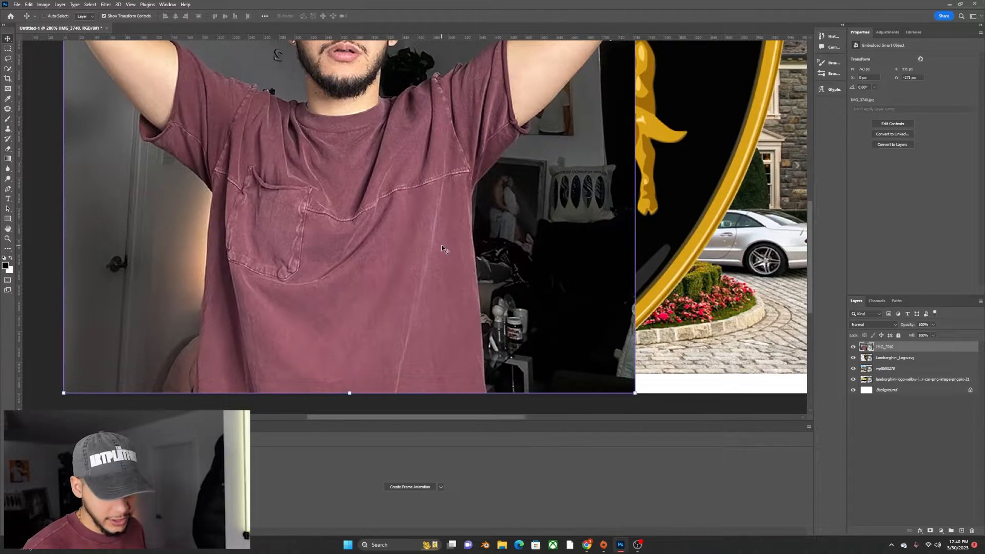
{"action": "key", "text": "ctrl+minus"}
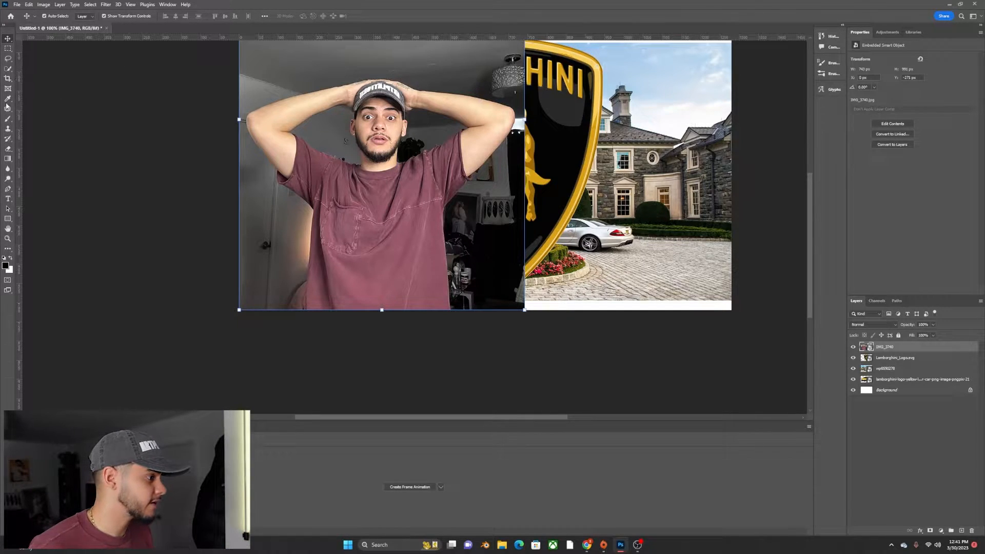
{"action": "left_click", "coordinate": [8, 68]}
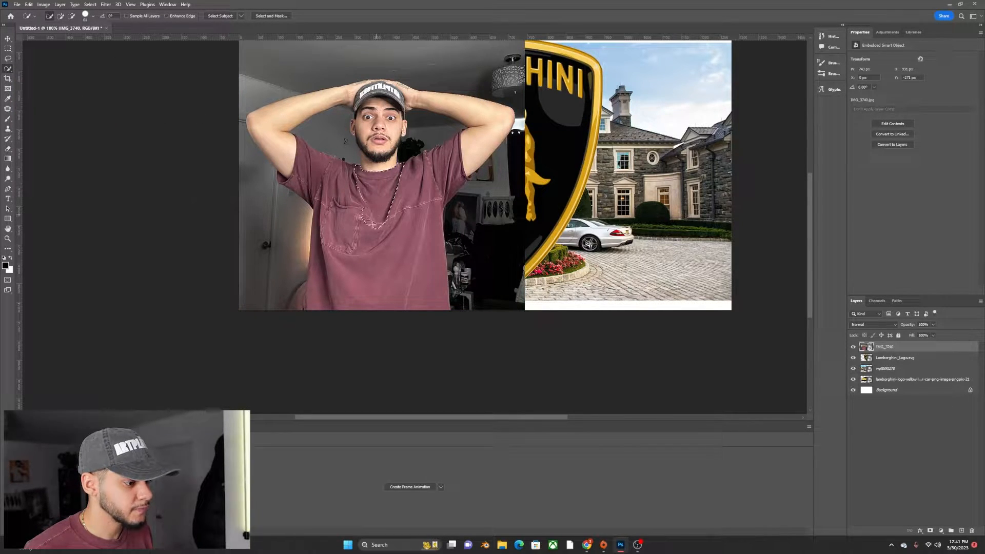
{"action": "left_click_drag", "start_coordinate": [373, 221], "coordinate": [316, 220]}
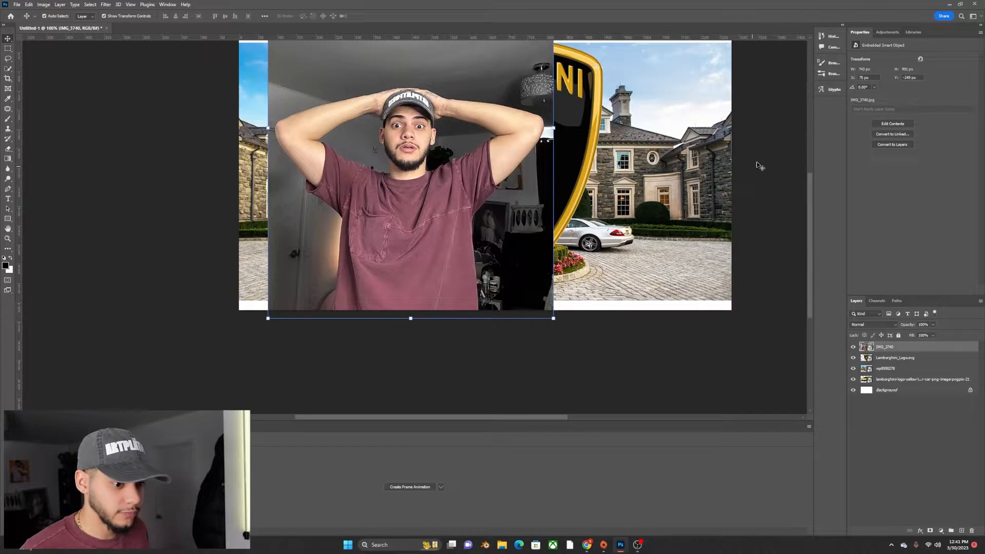
Try repositioning the portrait layer, compare by stepping through the history, undo the moves, and clear any selection
{"action": "left_click_drag", "start_coordinate": [402, 169], "coordinate": [393, 158]}
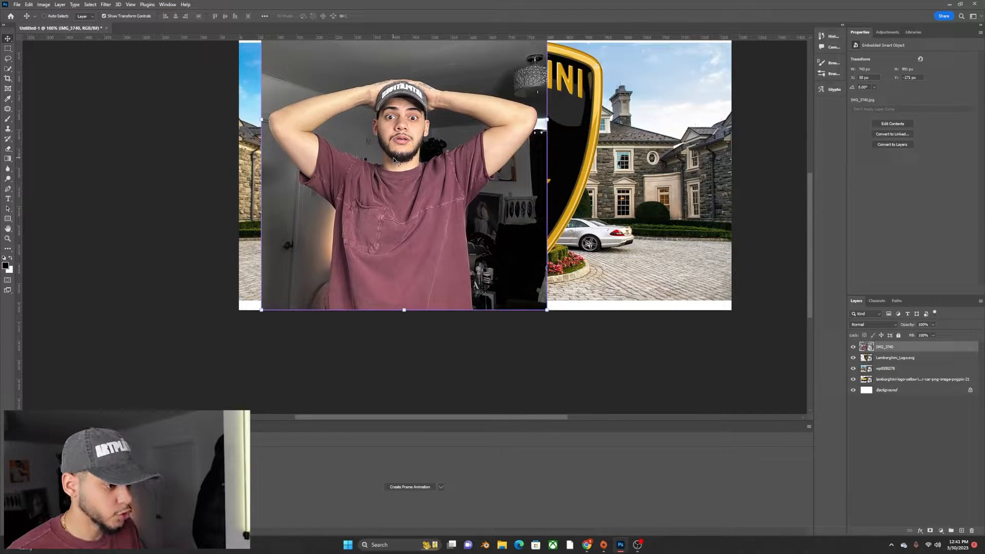
{"action": "key", "text": "ctrl+z"}
{"action": "key", "text": "ctrl+z"}
{"action": "key", "text": "ctrl+z"}
{"action": "key", "text": "ctrl+shift+z"}
{"action": "key", "text": "ctrl+shift+z"}
{"action": "key", "text": "ctrl+z"}
{"action": "key", "text": "ctrl+shift+z"}
{"action": "key", "text": "ctrl+z"}
{"action": "key", "text": "ctrl+shift+z"}
{"action": "key", "text": "ctrl+z"}
{"action": "key", "text": "ctrl+shift+z"}
{"action": "key", "text": "ctrl+z"}
{"action": "key", "text": "ctrl+shift+z"}
{"action": "key", "text": "ctrl+z"}
{"action": "key", "text": "ctrl+shift+z"}
{"action": "key", "text": "ctrl+z"}
{"action": "key", "text": "ctrl+z"}
{"action": "key", "text": "ctrl+d"}
Set the Pen tool to Path mode and start a path at the bottom of the shirt's left edge
{"action": "left_click", "coordinate": [10, 48]}
{"action": "key", "text": "p"}
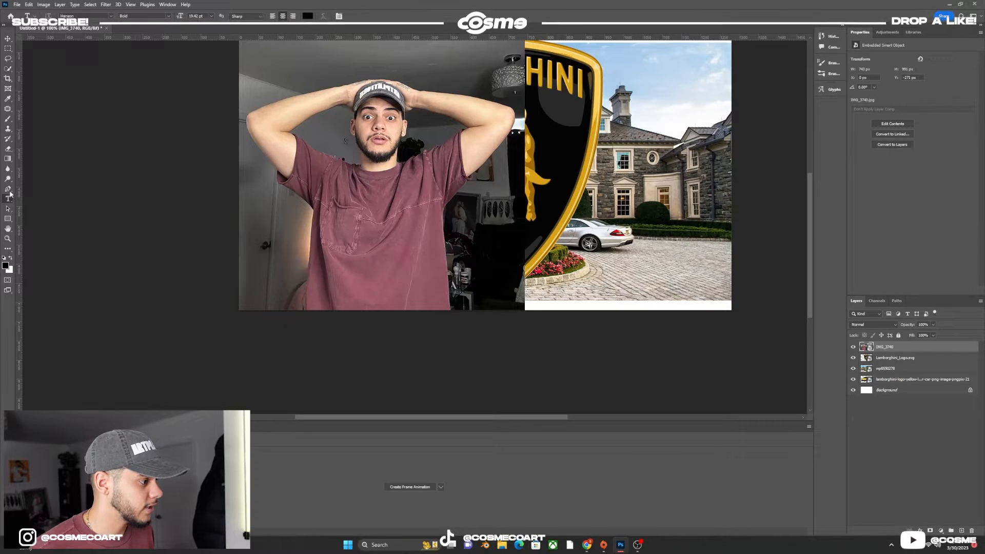
{"action": "key", "text": "ctrl+plus"}
{"action": "key", "text": "ctrl+plus"}
{"action": "scroll", "coordinate": [227, 272], "scroll_direction": "down", "scroll_amount": 5}
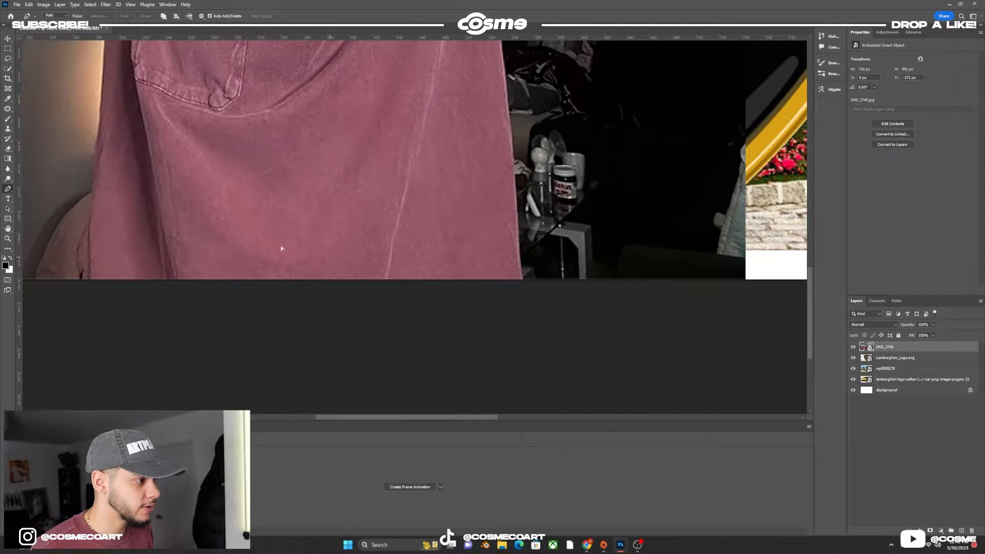
{"action": "scroll", "coordinate": [293, 252], "scroll_direction": "left", "scroll_amount": 4}
{"action": "left_click", "coordinate": [50, 16]}
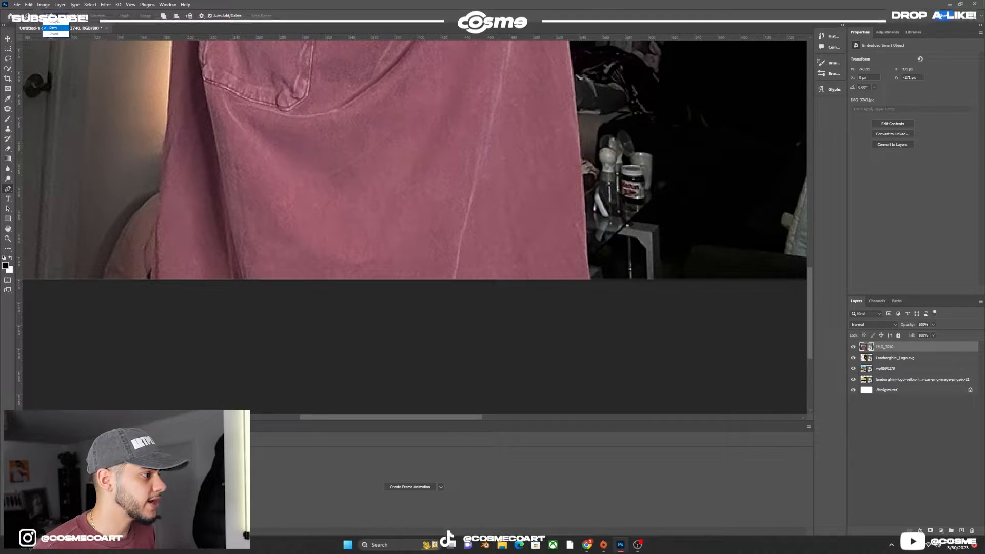
{"action": "left_click", "coordinate": [50, 17]}
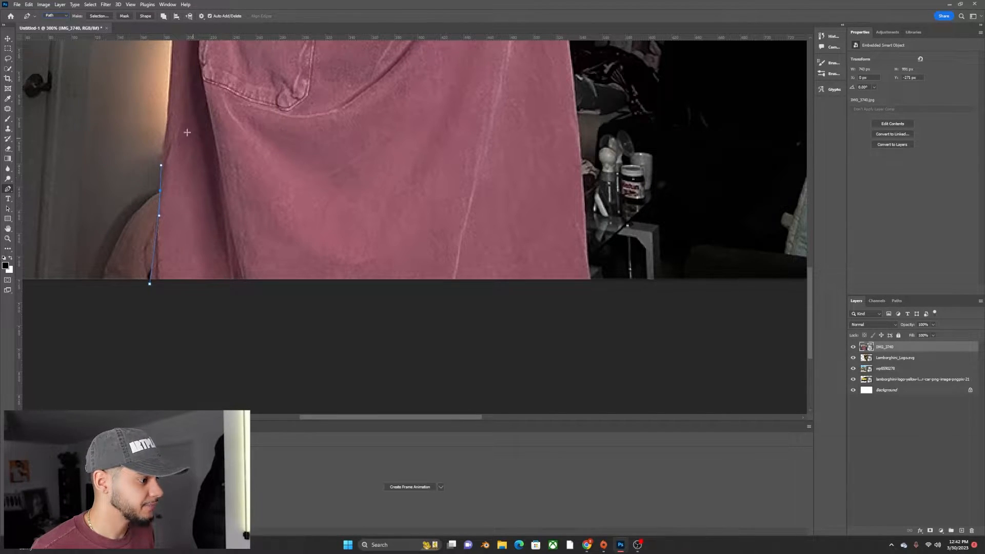
Trace the man's outline with path points up the shirt's left side, along the sleeve, and around his arms and head
{"action": "scroll", "coordinate": [186, 132], "scroll_direction": "up", "scroll_amount": 5}
{"action": "scroll", "coordinate": [215, 268], "scroll_direction": "down", "scroll_amount": 2}
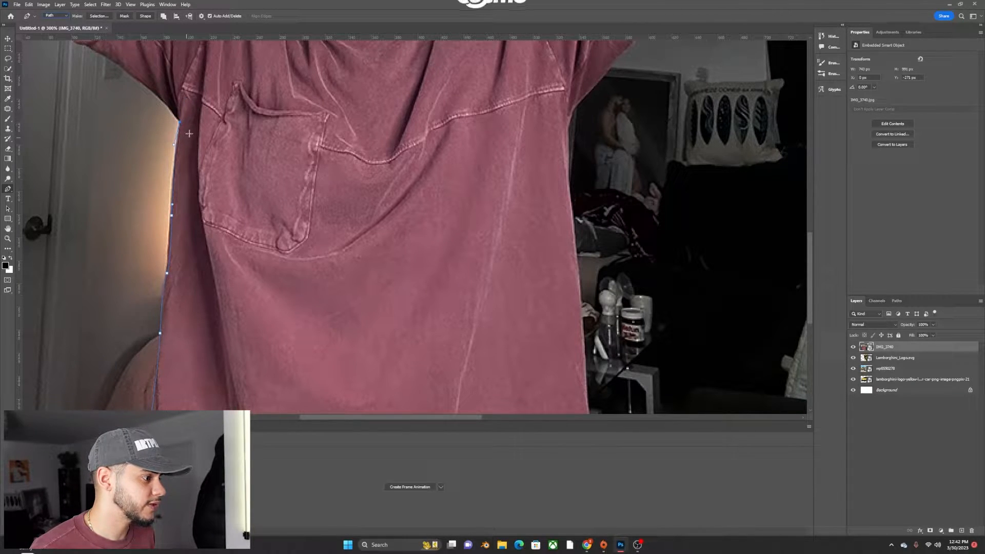
{"action": "left_click_drag", "start_coordinate": [808, 270], "coordinate": [809, 251]}
{"action": "left_click_drag", "start_coordinate": [428, 418], "coordinate": [383, 418]}
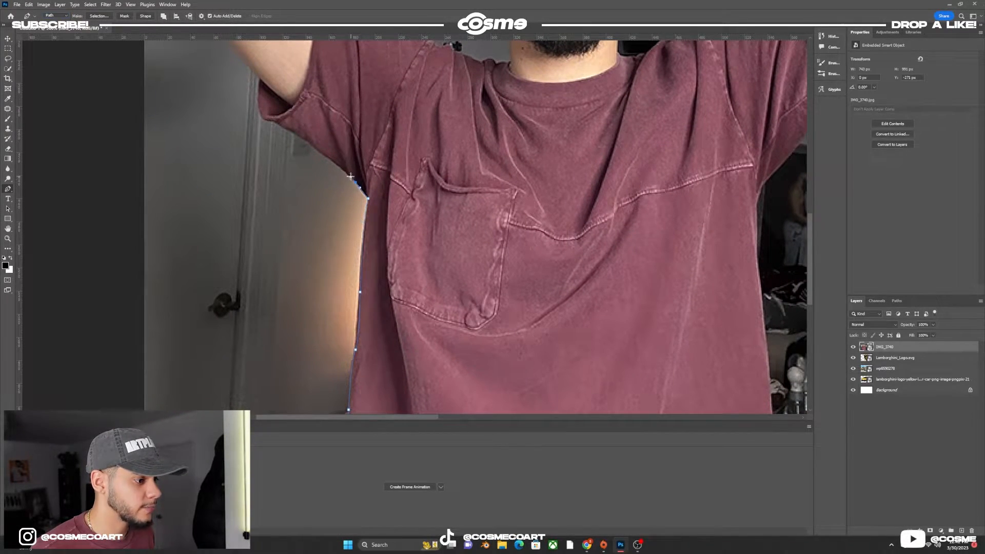
{"action": "left_click", "coordinate": [332, 160]}
{"action": "left_click", "coordinate": [326, 155]}
{"action": "left_click", "coordinate": [312, 147]}
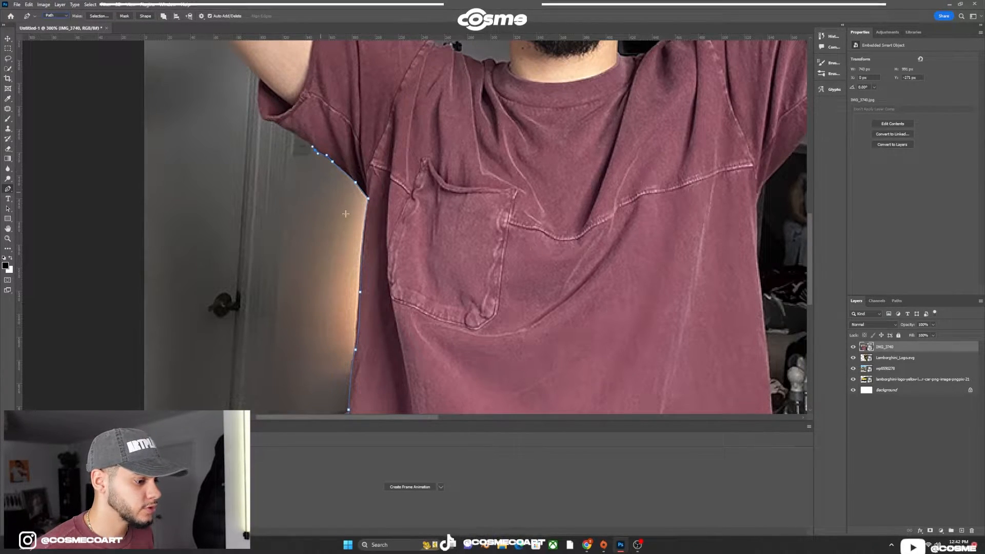
{"action": "scroll", "coordinate": [808, 282], "scroll_direction": "up", "scroll_amount": 3}
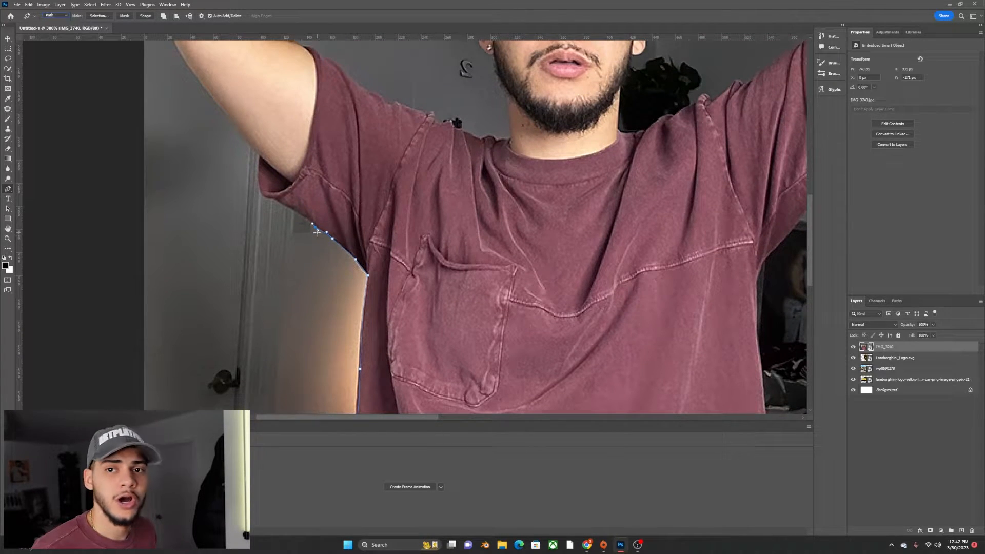
{"action": "scroll", "coordinate": [313, 226], "scroll_direction": "up", "scroll_amount": 6}
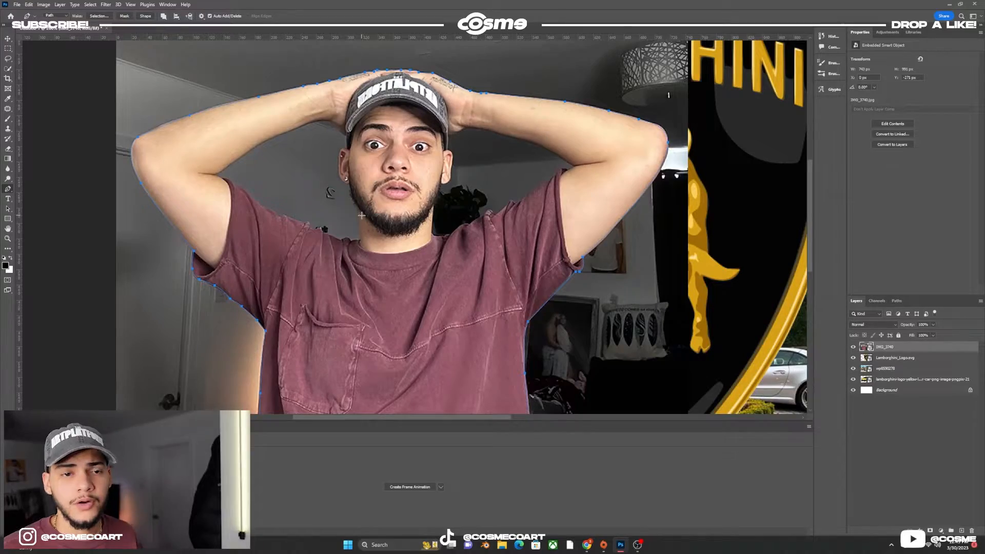
Convert the closed path around the man into a new anti-aliased selection with a feather radius of 0 pixels
{"action": "scroll", "coordinate": [365, 210], "scroll_direction": "up", "scroll_amount": 3}
{"action": "scroll", "coordinate": [365, 210], "scroll_direction": "down", "scroll_amount": 5}
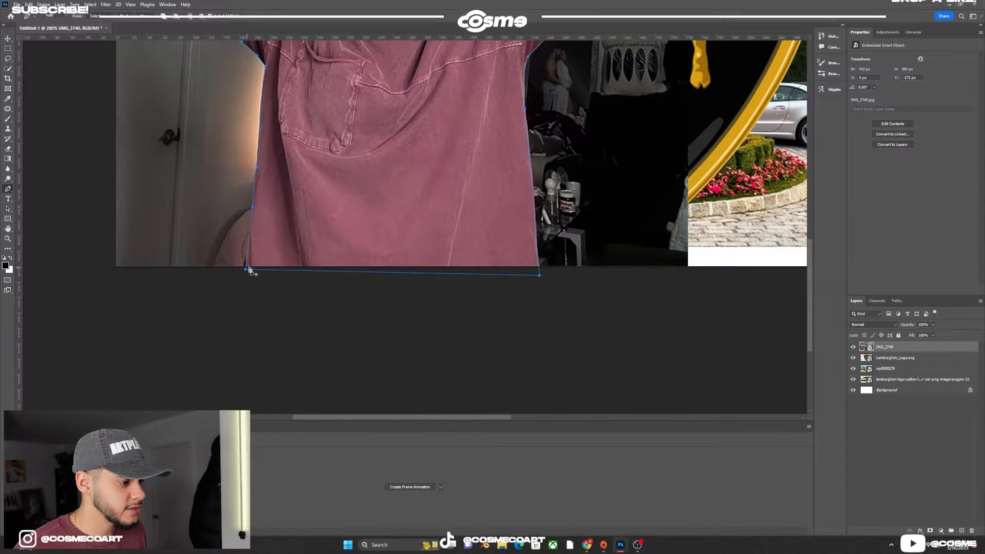
{"action": "scroll", "coordinate": [250, 272], "scroll_direction": "up", "scroll_amount": 3}
{"action": "scroll", "coordinate": [332, 200], "scroll_direction": "up", "scroll_amount": 1}
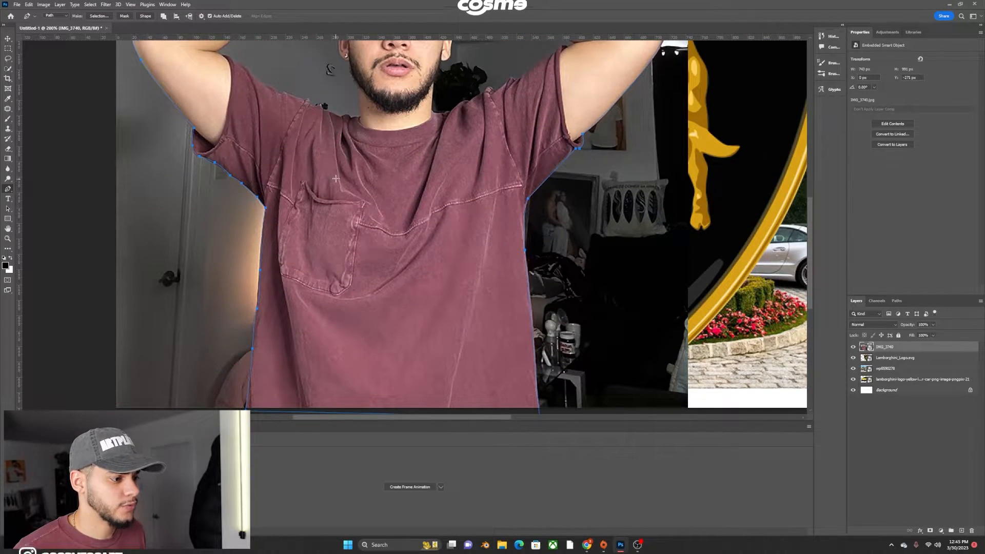
{"action": "right_click", "coordinate": [334, 177]}
{"action": "left_click", "coordinate": [361, 211]}
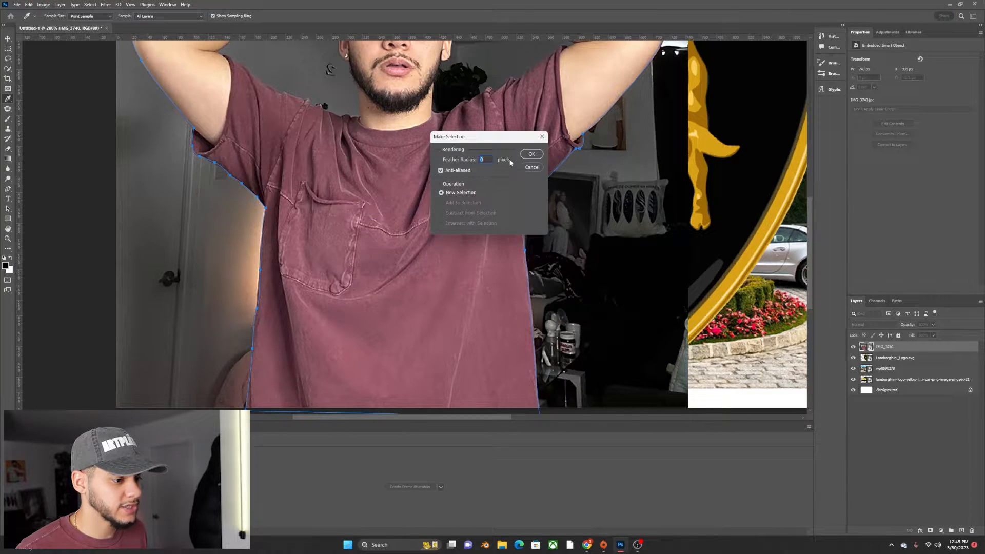
{"action": "left_click", "coordinate": [531, 155]}
{"action": "scroll", "coordinate": [137, 126], "scroll_direction": "up", "scroll_amount": 2}
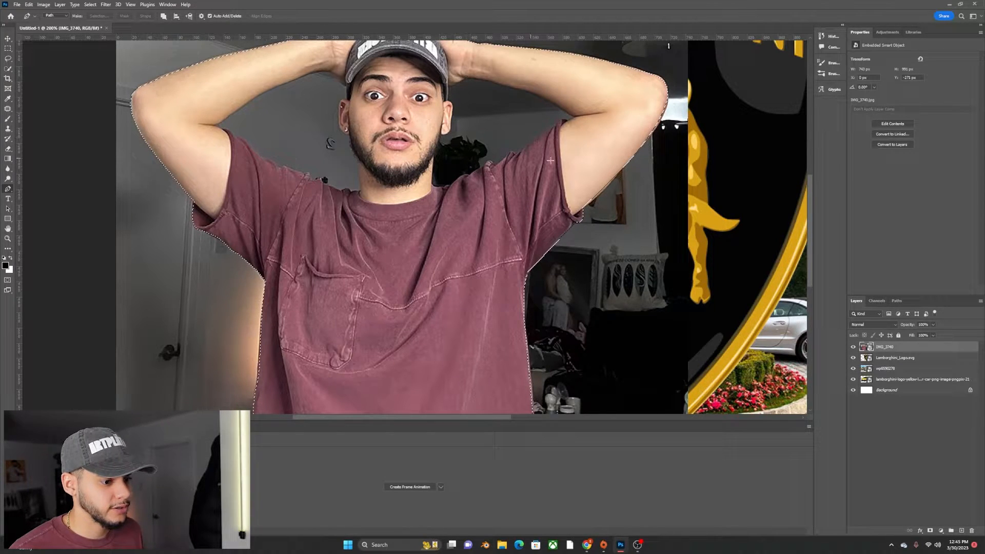
{"action": "scroll", "coordinate": [418, 159], "scroll_direction": "up", "scroll_amount": 1}
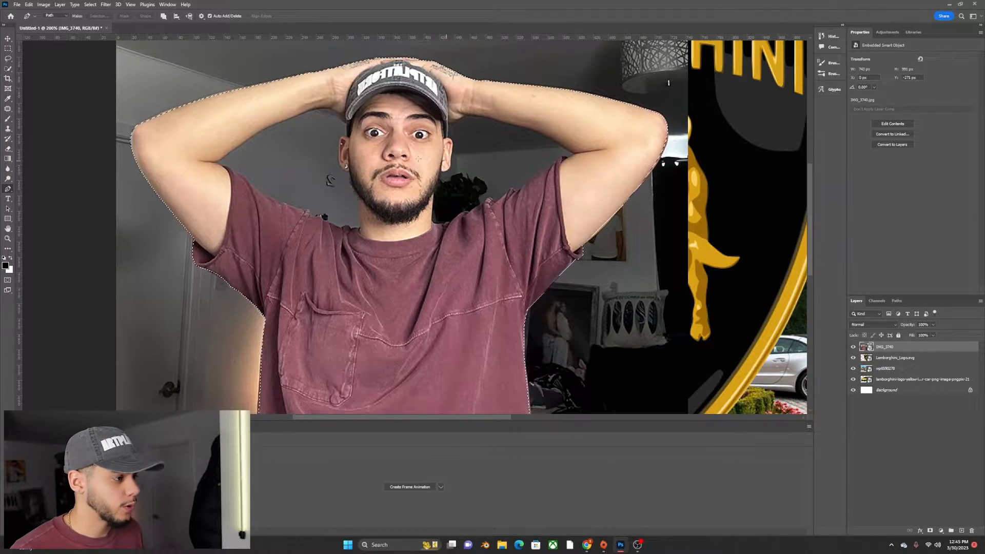
Copy the selected man onto a new layer and delete the original IMG_3740 photo layer
{"action": "left_click", "coordinate": [6, 49]}
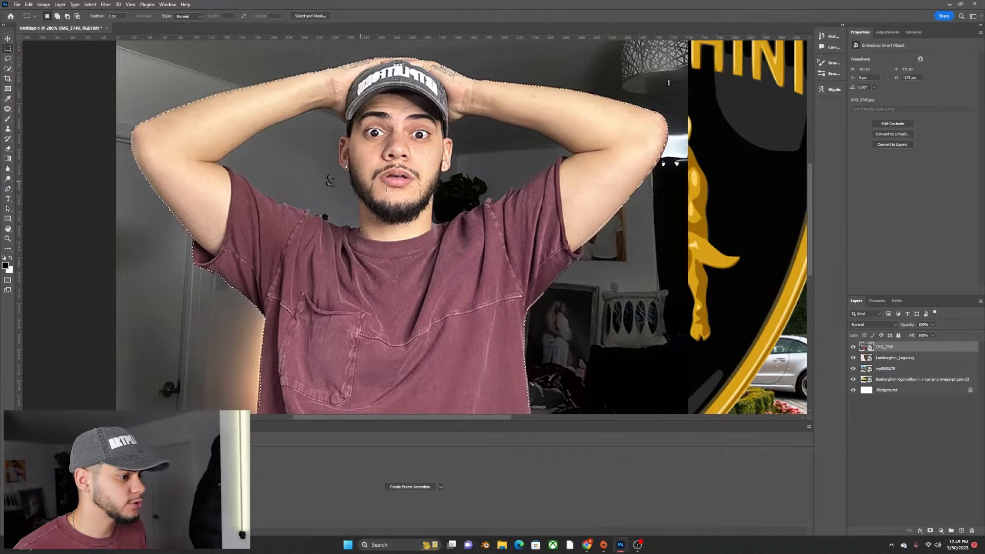
{"action": "right_click", "coordinate": [418, 160]}
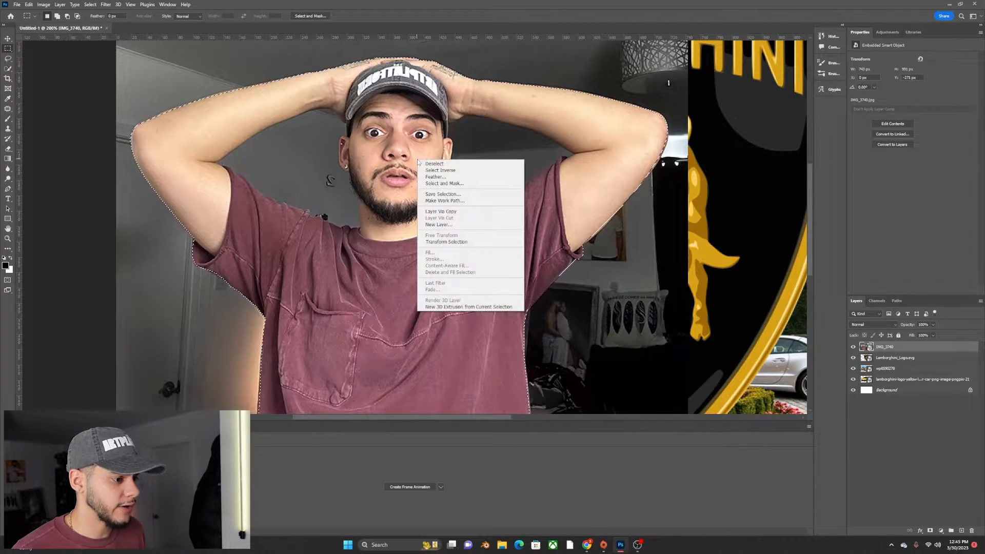
{"action": "left_click", "coordinate": [454, 212]}
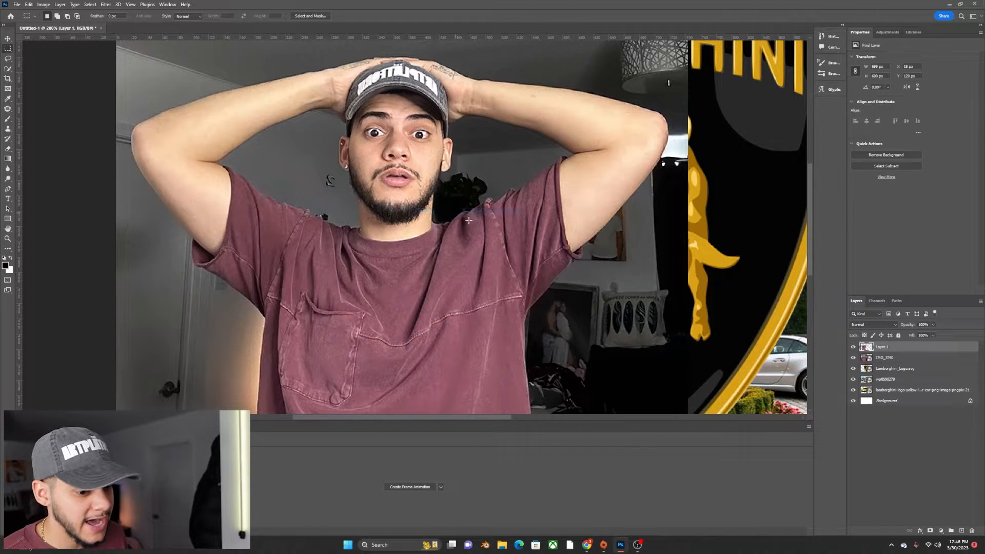
{"action": "left_click", "coordinate": [911, 357]}
{"action": "key", "text": "Delete"}
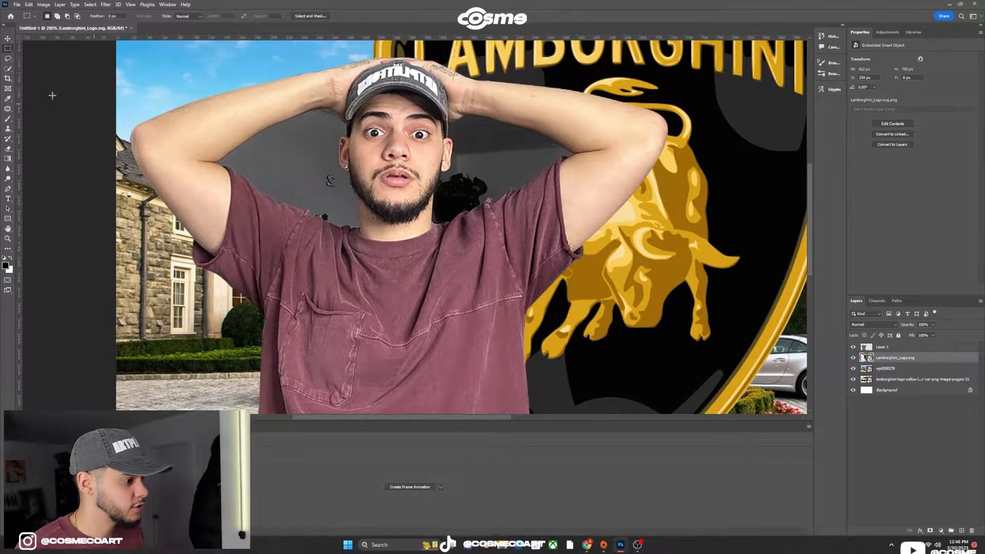
Trace a closed Pen path on Layer 1 around the grey gap between the arm on the image's left and the head
{"action": "left_click", "coordinate": [8, 39]}
{"action": "key", "text": "ctrl+minus"}
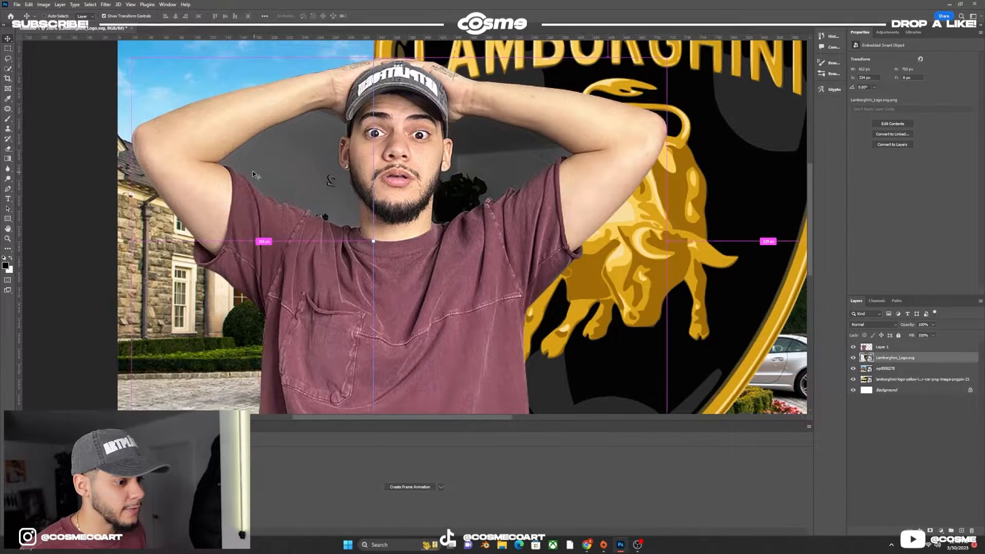
{"action": "key", "text": "ctrl+minus"}
{"action": "key", "text": "ctrl+plus"}
{"action": "key", "text": "ctrl+plus"}
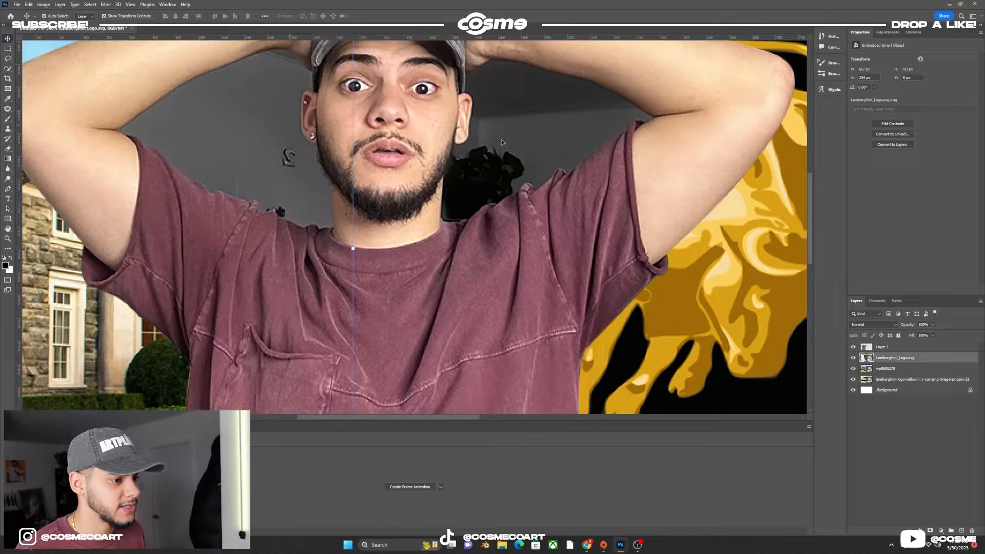
{"action": "left_click", "coordinate": [348, 122]}
{"action": "key", "text": "p"}
{"action": "scroll", "coordinate": [349, 116], "scroll_direction": "up", "scroll_amount": 2}
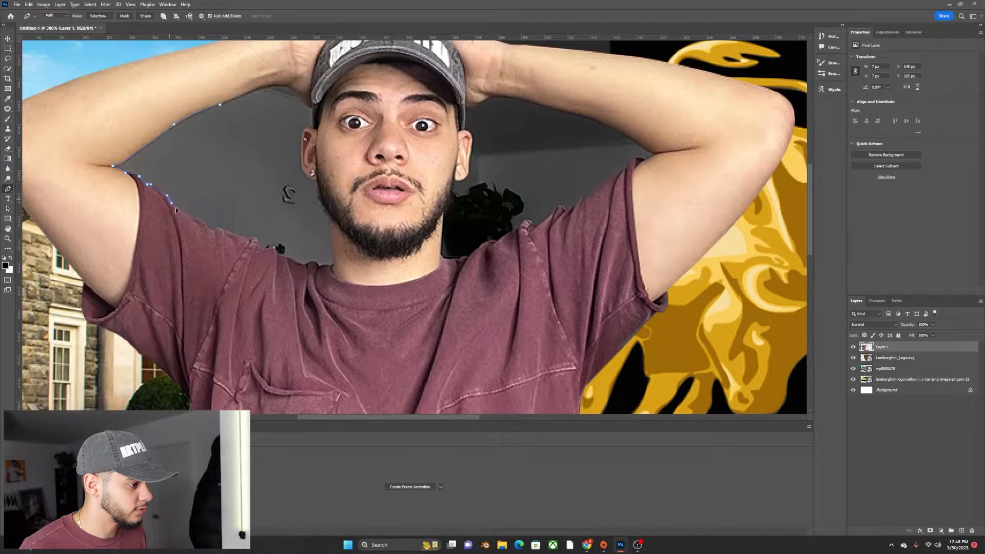
{"action": "left_click", "coordinate": [221, 230]}
{"action": "left_click_drag", "start_coordinate": [236, 235], "coordinate": [243, 237]}
{"action": "left_click", "coordinate": [251, 236]}
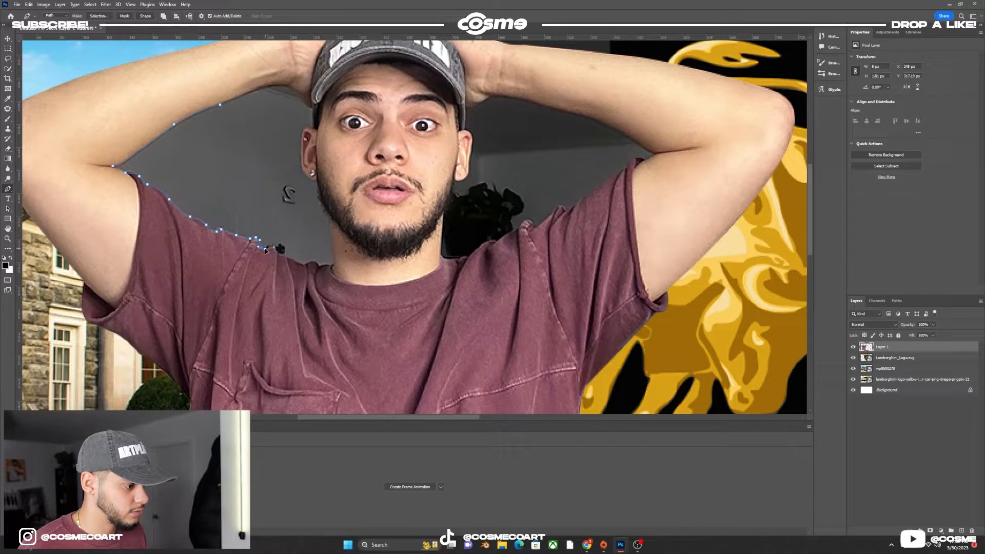
{"action": "left_click", "coordinate": [292, 260]}
{"action": "left_click_drag", "start_coordinate": [304, 264], "coordinate": [329, 267]}
{"action": "left_click", "coordinate": [313, 262]}
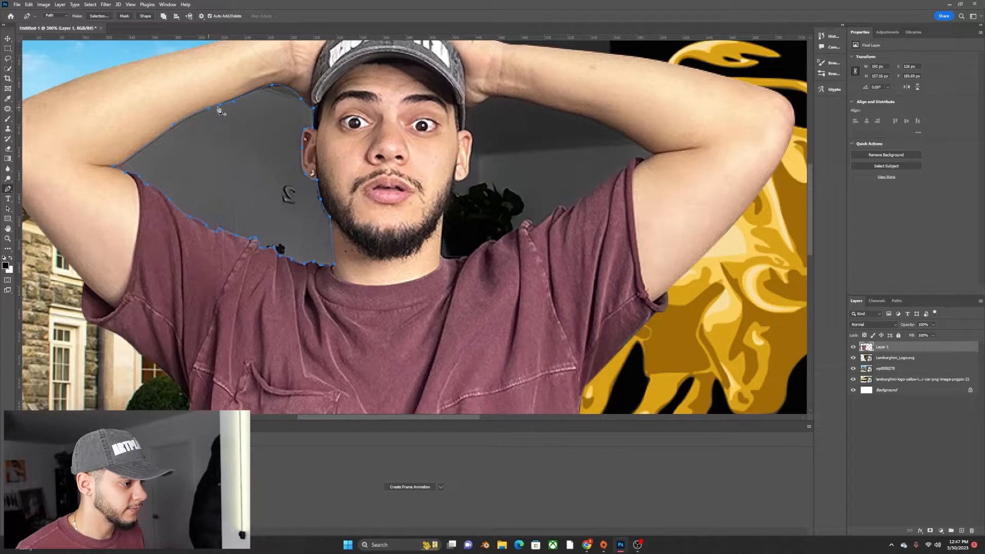
Turn the path around the gap into a selection and invert that selection
{"action": "key", "text": "ctrl+minus"}
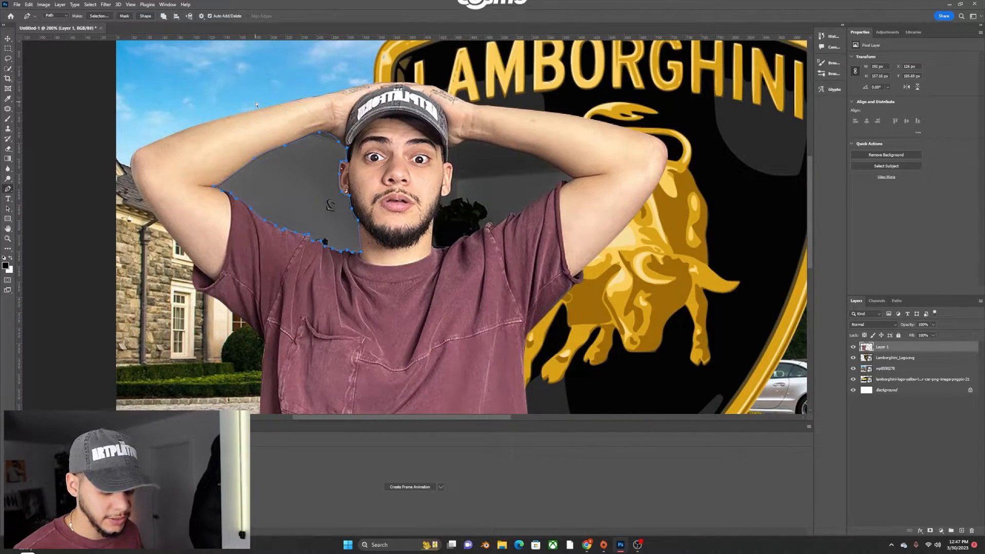
{"action": "key", "text": "ctrl+minus"}
{"action": "key", "text": "ctrl+plus"}
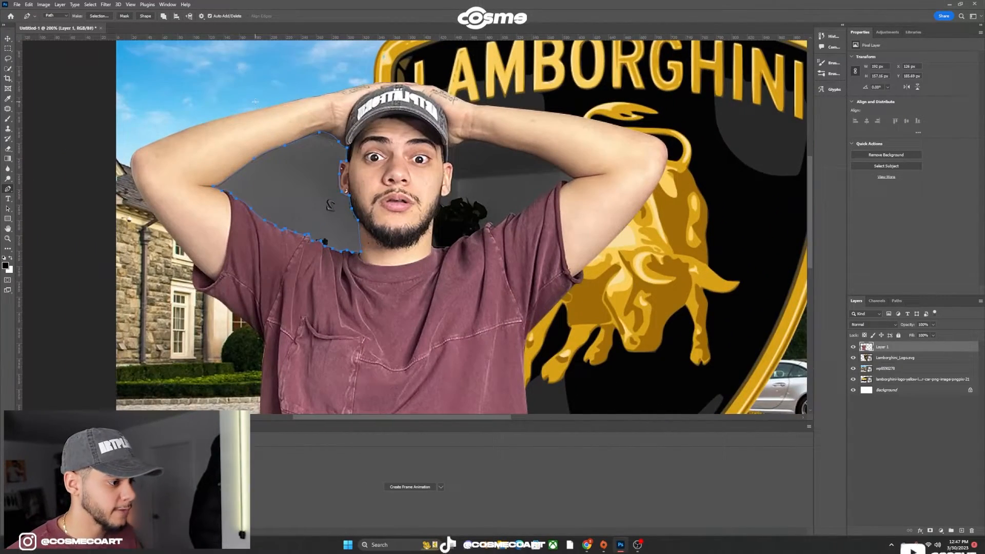
{"action": "right_click", "coordinate": [306, 152]}
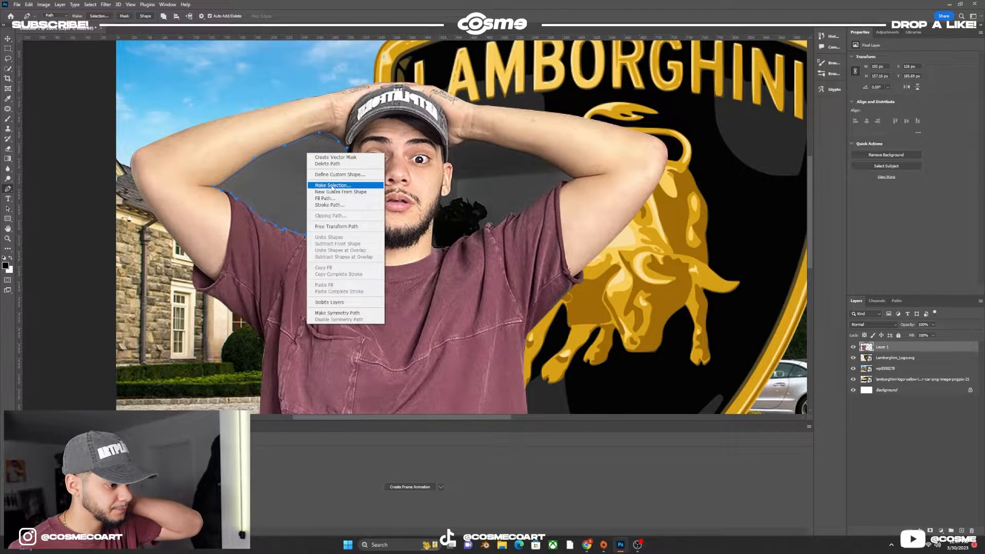
{"action": "left_click", "coordinate": [332, 185]}
{"action": "left_click", "coordinate": [531, 154]}
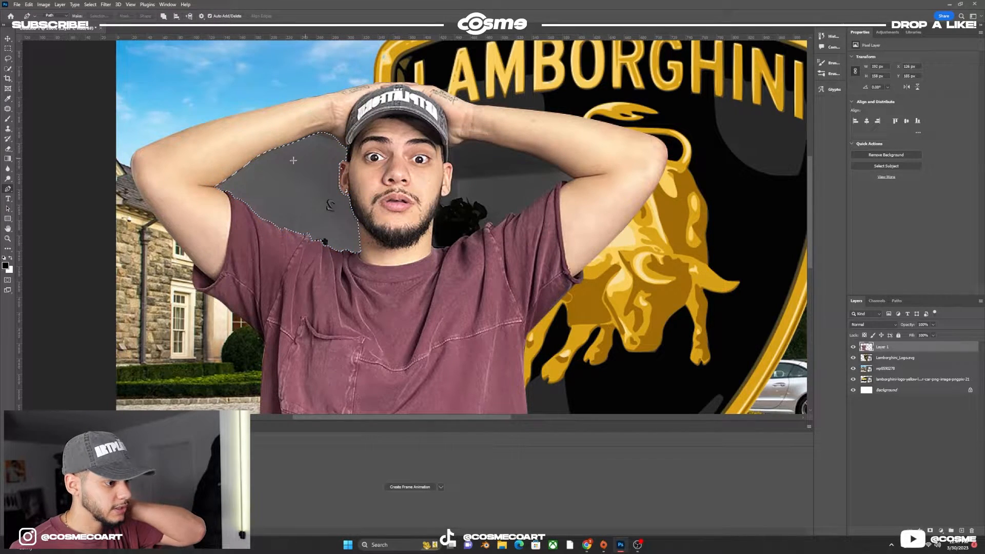
{"action": "right_click", "coordinate": [286, 165]}
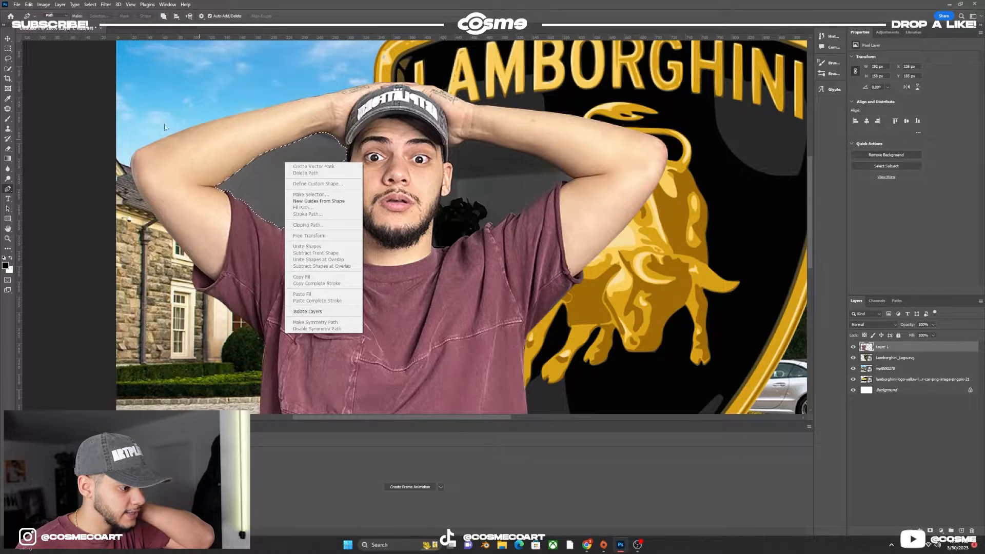
{"action": "left_click", "coordinate": [9, 48]}
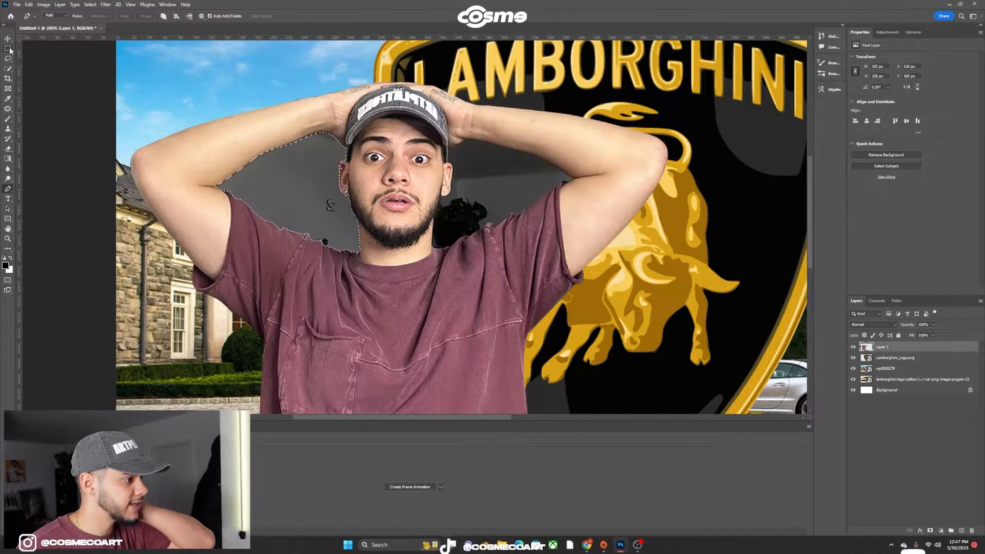
{"action": "right_click", "coordinate": [295, 178]}
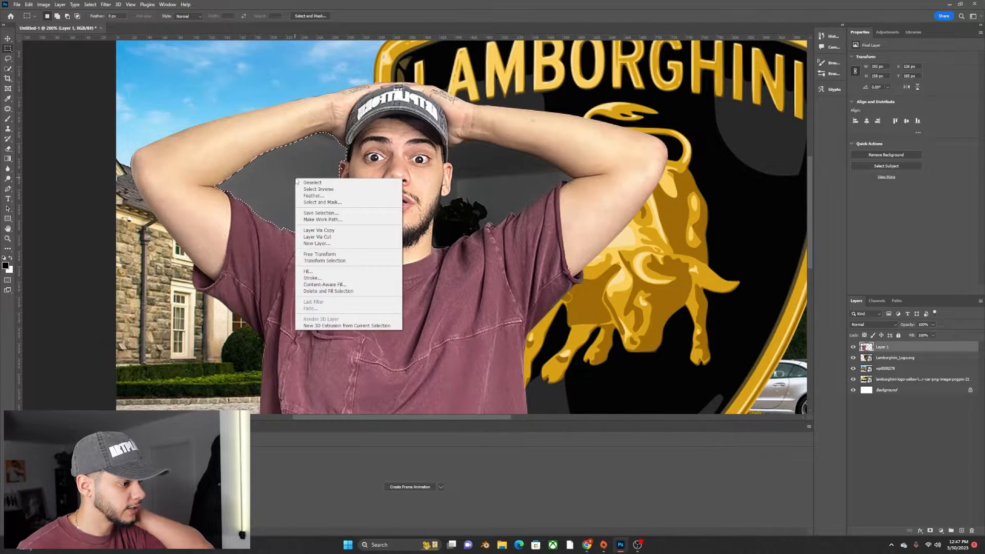
{"action": "left_click", "coordinate": [332, 190]}
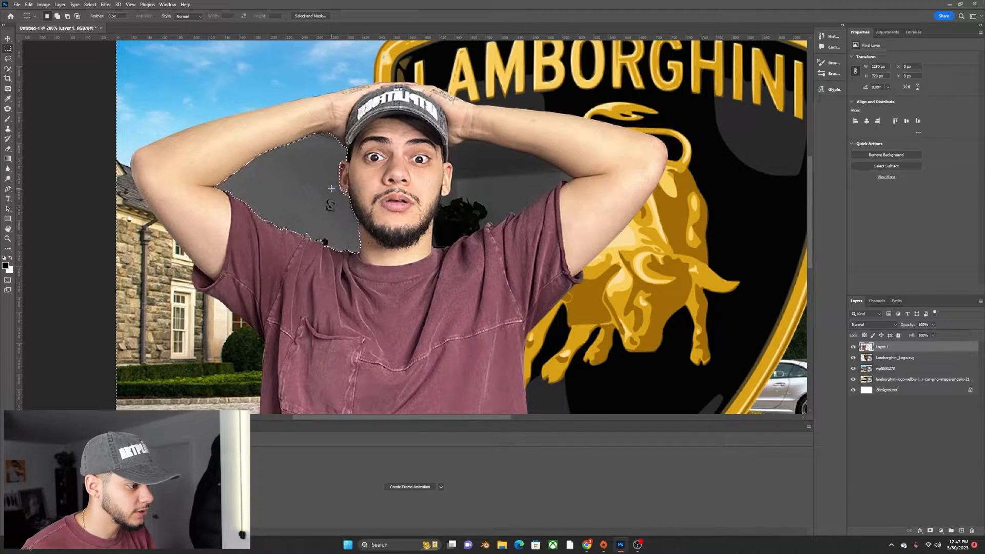
Copy the inverted selection onto a new layer and delete the old Layer 1 that still contains the grey gap
{"action": "key", "text": "ctrl+minus"}
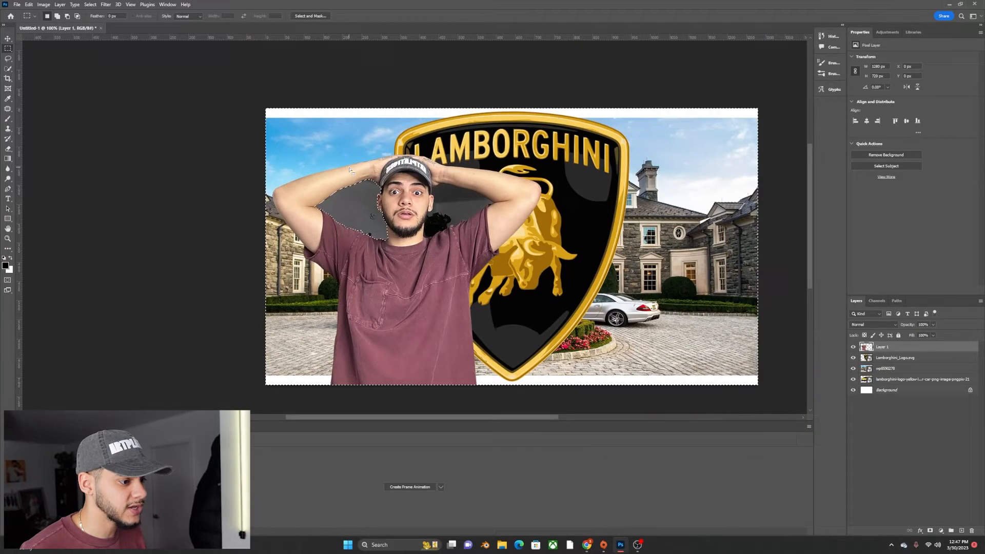
{"action": "right_click", "coordinate": [358, 218]}
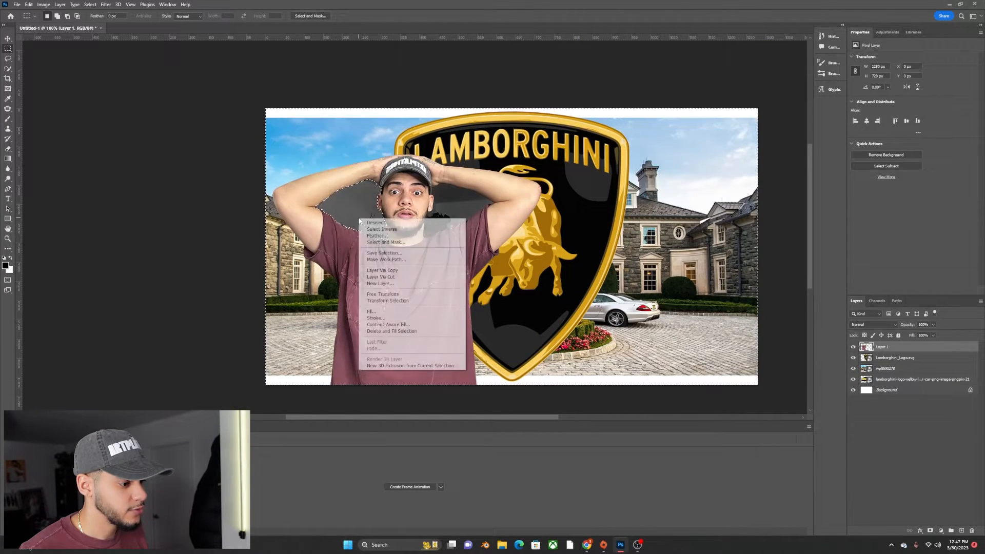
{"action": "left_click", "coordinate": [420, 271]}
{"action": "left_click", "coordinate": [905, 360]}
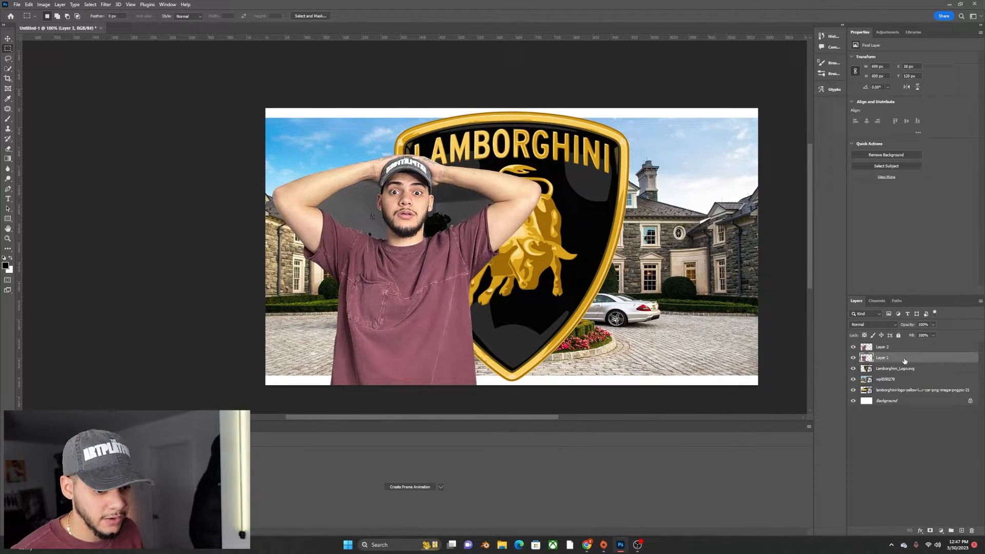
{"action": "key", "text": "Delete"}
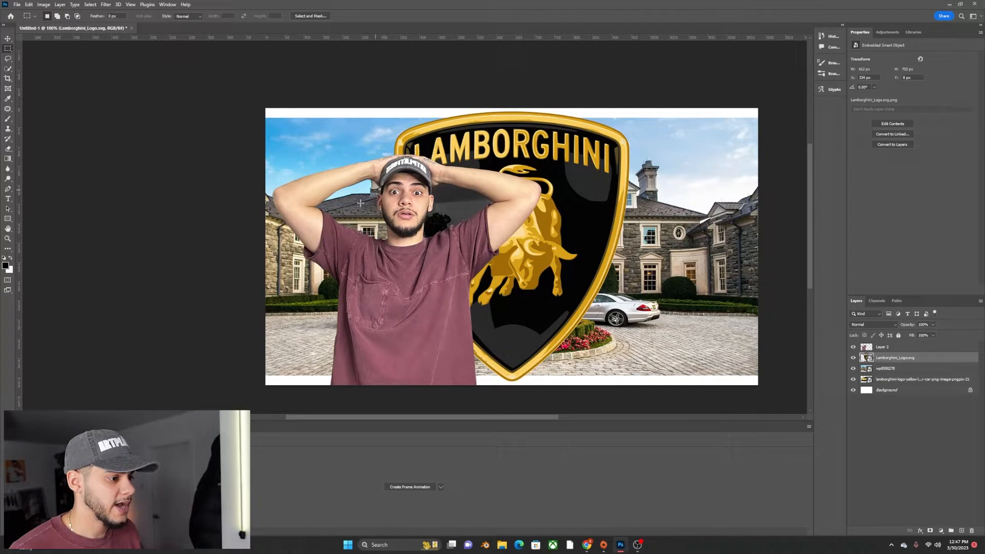
Select the new cut-out layer and ready the Pen tool at the remaining grey gap between the other arm and the head
{"action": "left_click", "coordinate": [7, 38]}
{"action": "left_click", "coordinate": [440, 223]}
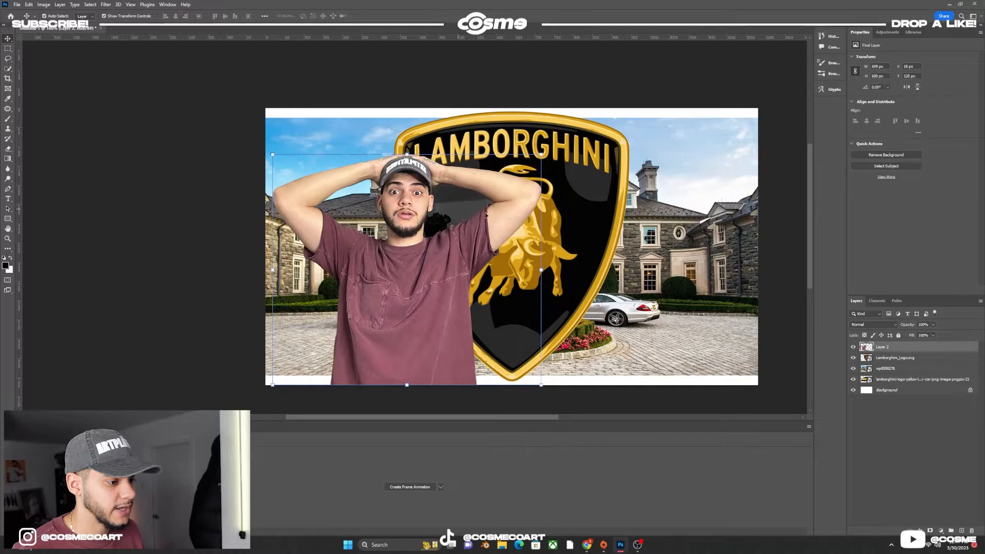
{"action": "scroll", "coordinate": [440, 222], "scroll_direction": "up", "scroll_amount": 3}
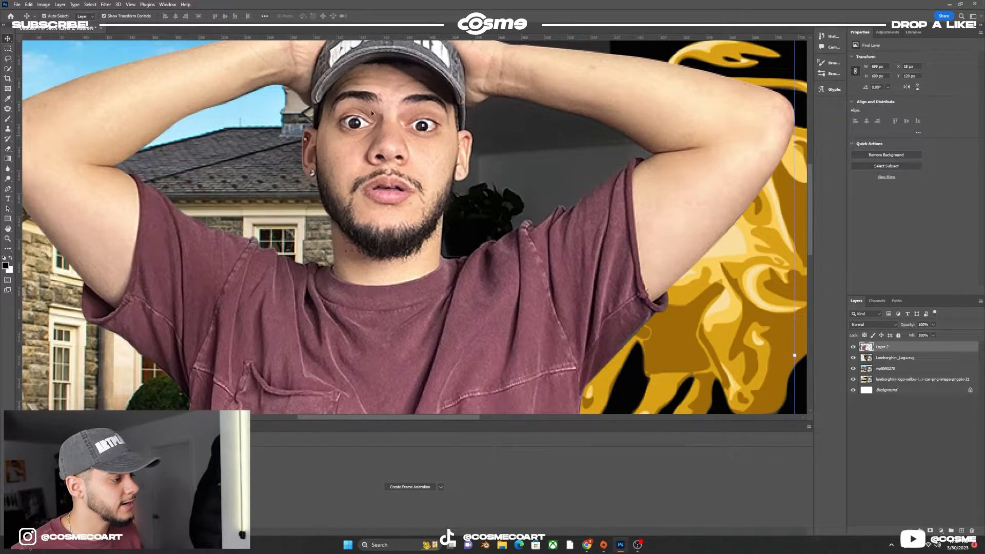
{"action": "left_click", "coordinate": [7, 191]}
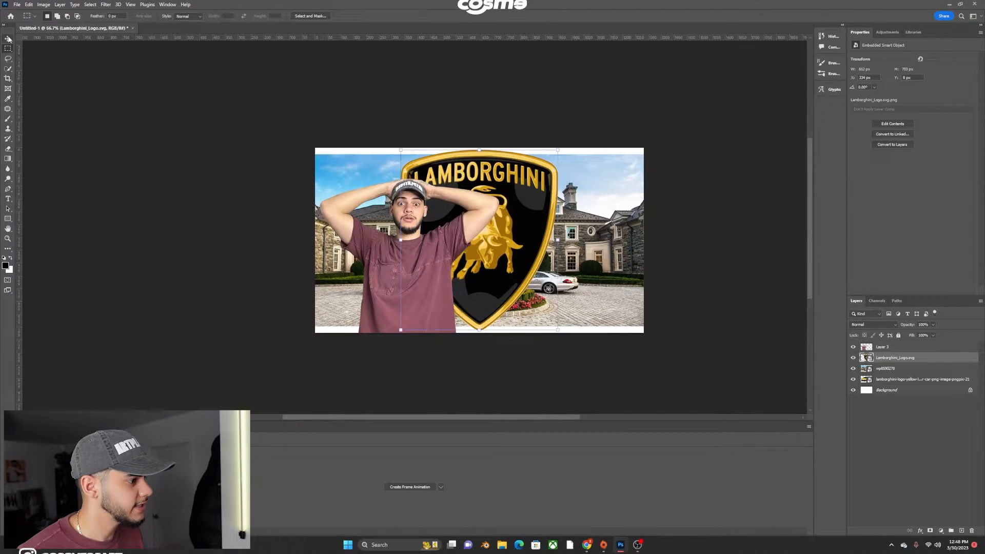
Move the cut-out man toward the left edge of the canvas
{"action": "left_click", "coordinate": [8, 39]}
{"action": "left_click_drag", "start_coordinate": [399, 272], "coordinate": [433, 278]}
{"action": "key", "text": "ctrl+z"}
Enlarge the mansion background to cover the whole canvas and move the Lamborghini logo toward the canvas's right side
{"action": "left_click", "coordinate": [565, 241]}
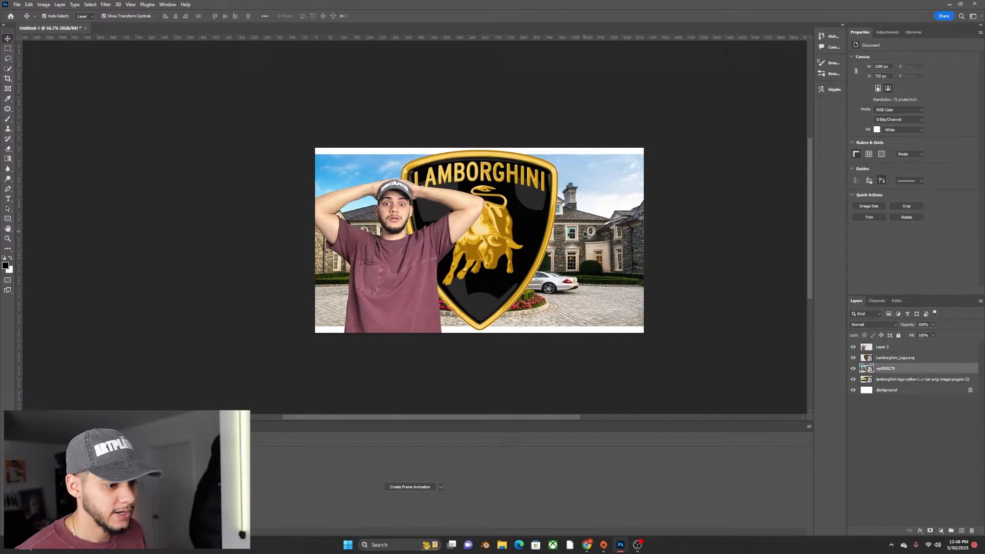
{"action": "mouse_move", "coordinate": [644, 154]}
{"action": "left_mouse_down"}
{"action": "mouse_move", "coordinate": [699, 121]}
{"action": "mouse_move", "coordinate": [659, 146]}
{"action": "left_mouse_up"}
{"action": "left_click", "coordinate": [381, 16]}
{"action": "left_click_drag", "start_coordinate": [521, 191], "coordinate": [584, 191]}
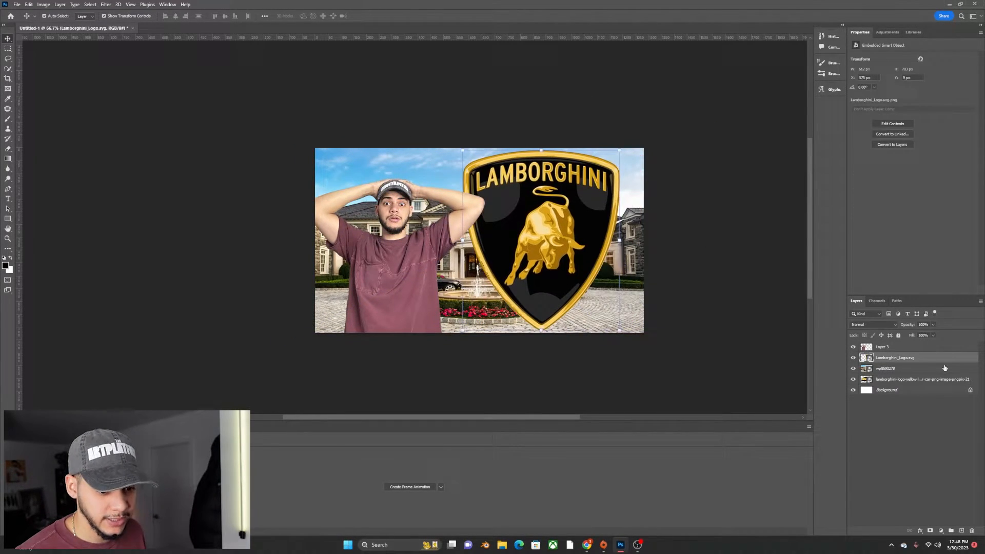
Place the yellow Lamborghini layer above the mansion background and scale it to about 963 px wide at the canvas's lower right
{"action": "left_click", "coordinate": [921, 380]}
{"action": "left_click_drag", "start_coordinate": [920, 382], "coordinate": [917, 368]}
{"action": "left_click", "coordinate": [715, 276]}
{"action": "left_click_drag", "start_coordinate": [470, 269], "coordinate": [504, 315]}
{"action": "key", "text": "ctrl+t"}
{"action": "left_click_drag", "start_coordinate": [669, 219], "coordinate": [645, 220]}
{"action": "left_click_drag", "start_coordinate": [472, 301], "coordinate": [498, 310]}
{"action": "left_click", "coordinate": [382, 18]}
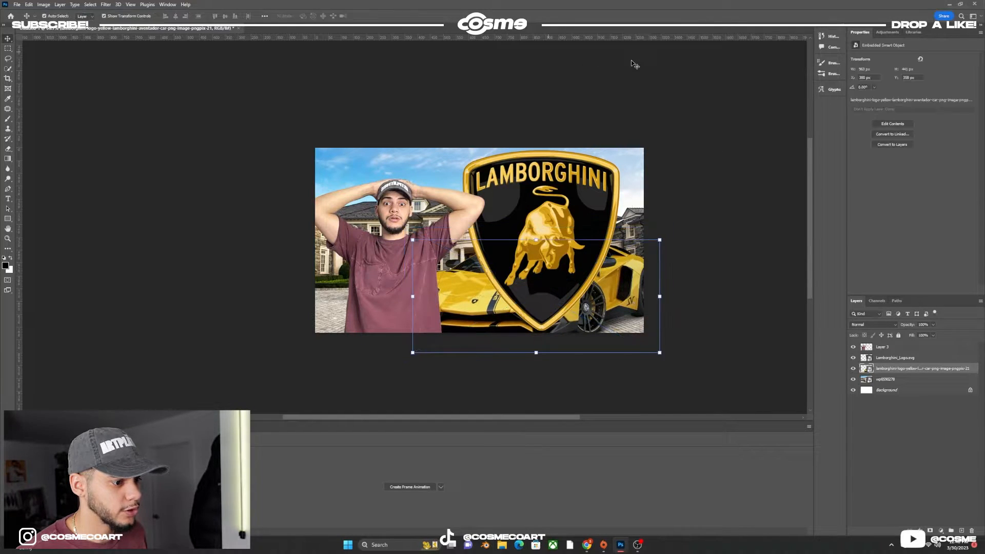
Move the Lamborghini logo behind the man at the canvas's left edge and enlarge it to about 790 px high
{"action": "left_click_drag", "start_coordinate": [578, 202], "coordinate": [380, 179]}
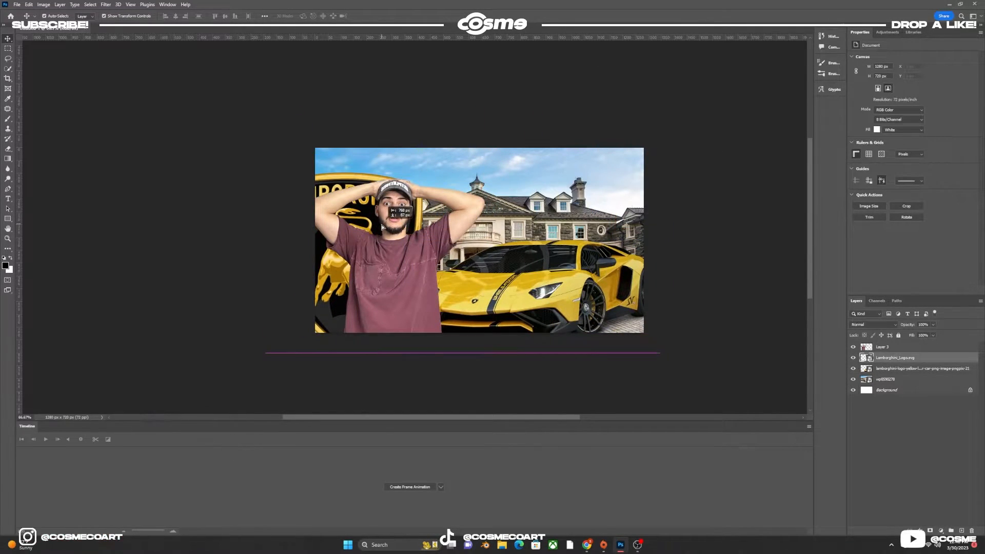
{"action": "key", "text": "ctrl+t"}
{"action": "left_click_drag", "start_coordinate": [439, 169], "coordinate": [450, 143]}
{"action": "left_click_drag", "start_coordinate": [401, 167], "coordinate": [380, 162]}
{"action": "key", "text": "Return"}
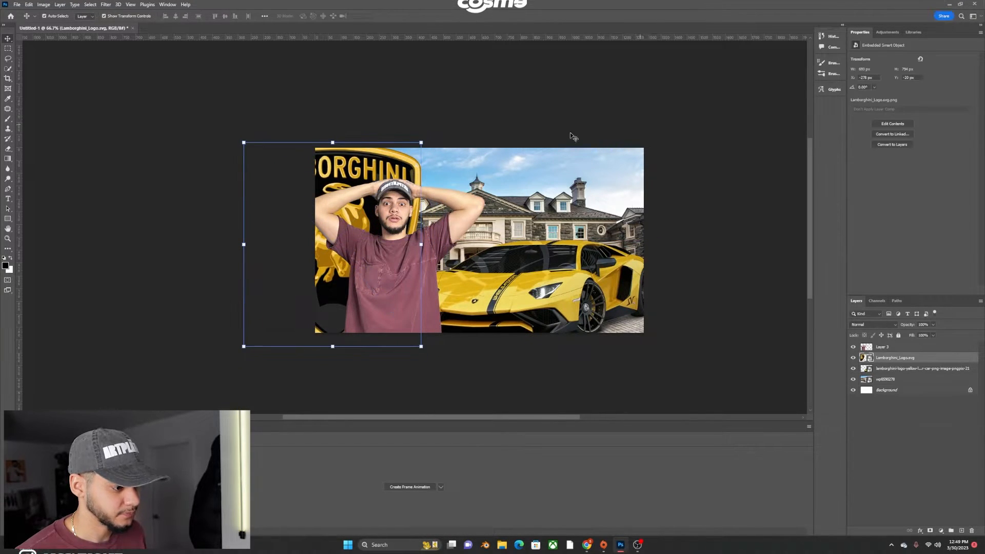
{"action": "left_click", "coordinate": [436, 147]}
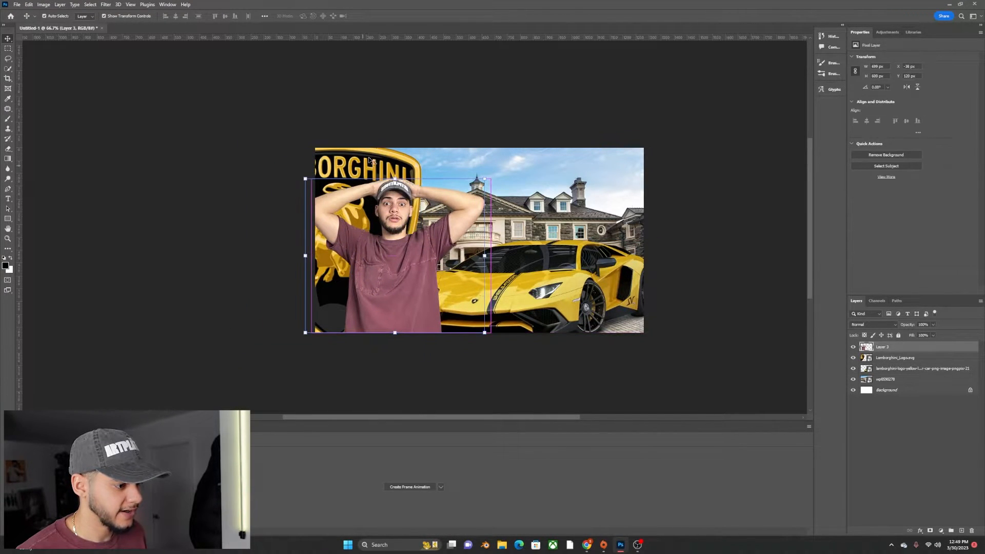
Shift the Lamborghini logo slightly right behind the man and raise the yellow car slightly
{"action": "left_click_drag", "start_coordinate": [361, 170], "coordinate": [374, 172]}
{"action": "left_click", "coordinate": [674, 194]}
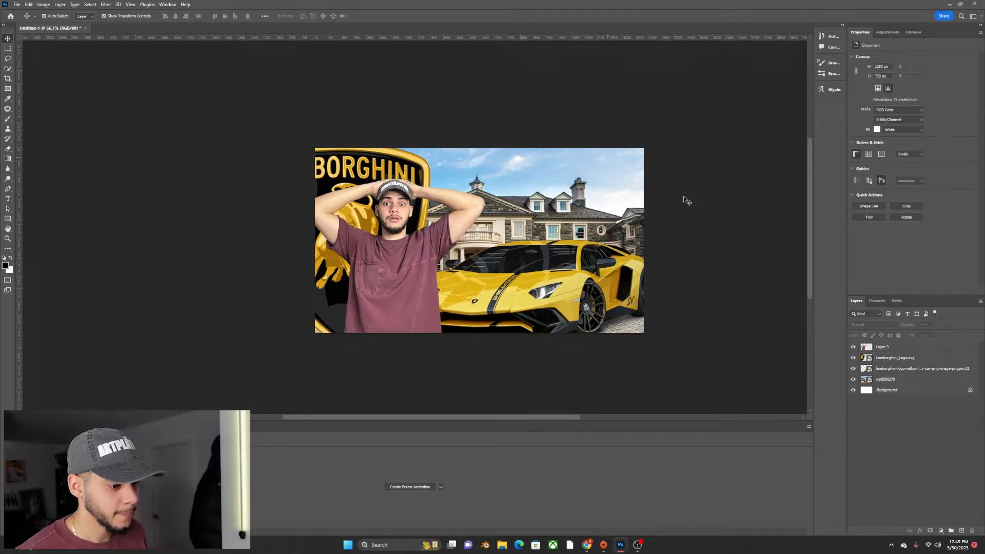
{"action": "left_click_drag", "start_coordinate": [552, 291], "coordinate": [552, 284]}
{"action": "left_click", "coordinate": [678, 235]}
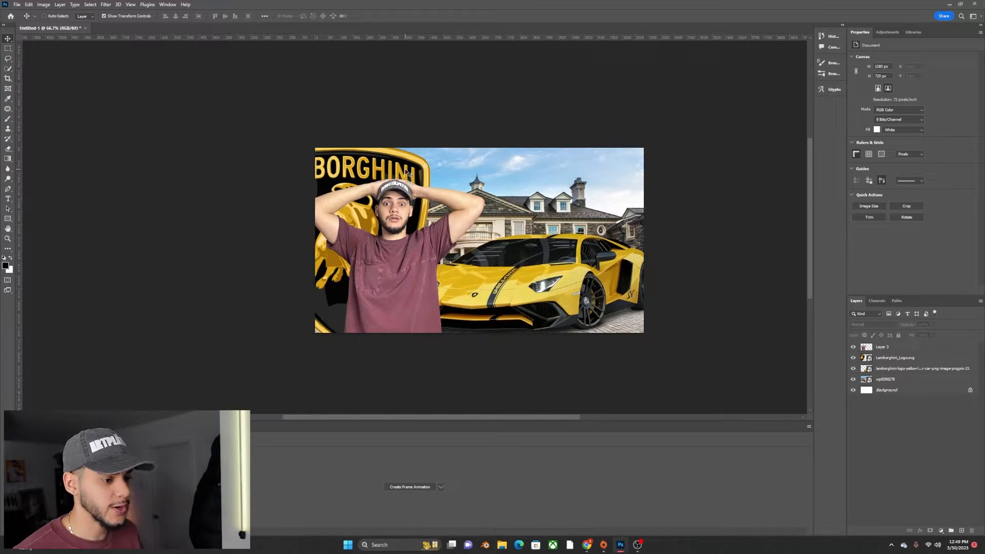
Draw a rectangle about 476 x 109 px over the sky and roof above the yellow car
{"action": "key", "text": "ctrl+plus"}
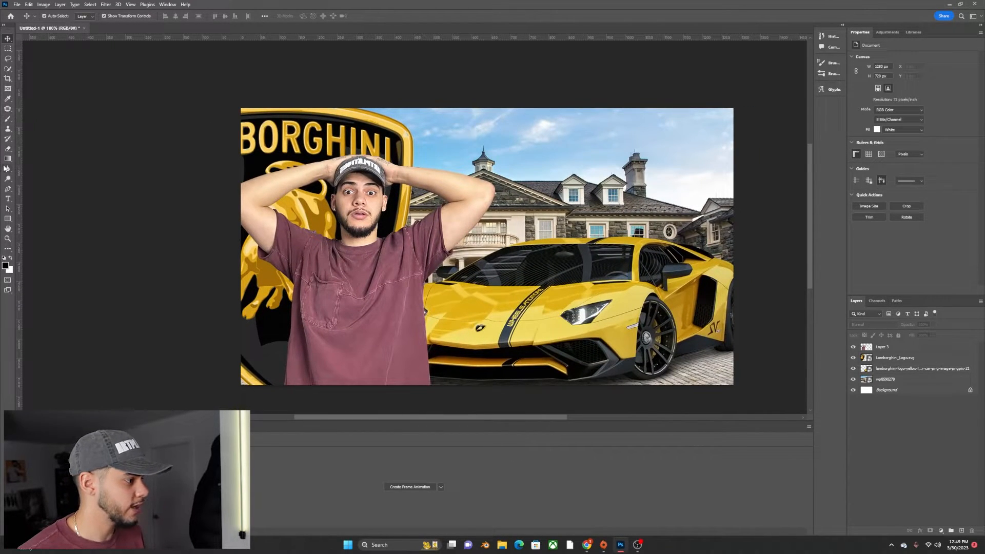
{"action": "left_click", "coordinate": [8, 218]}
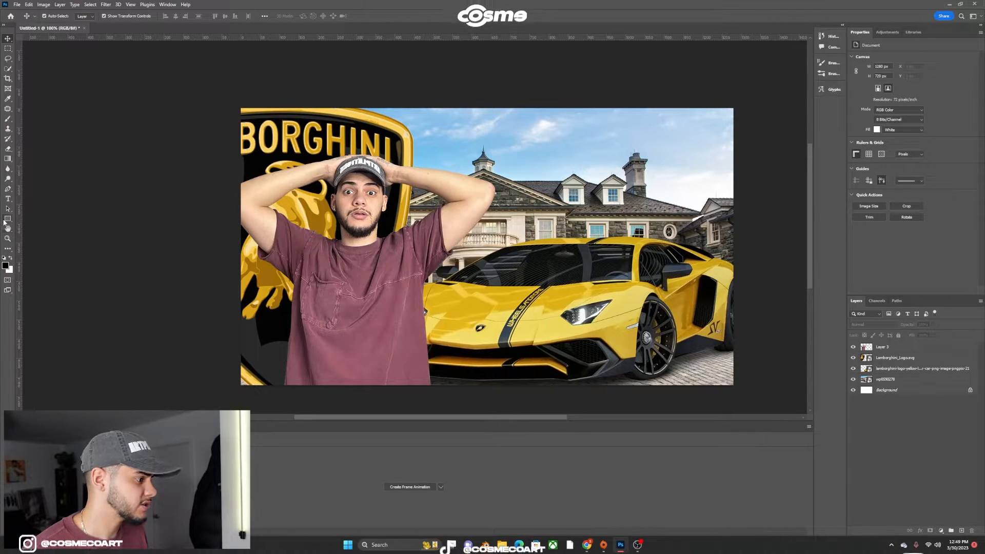
{"action": "left_click_drag", "start_coordinate": [529, 140], "coordinate": [712, 182]}
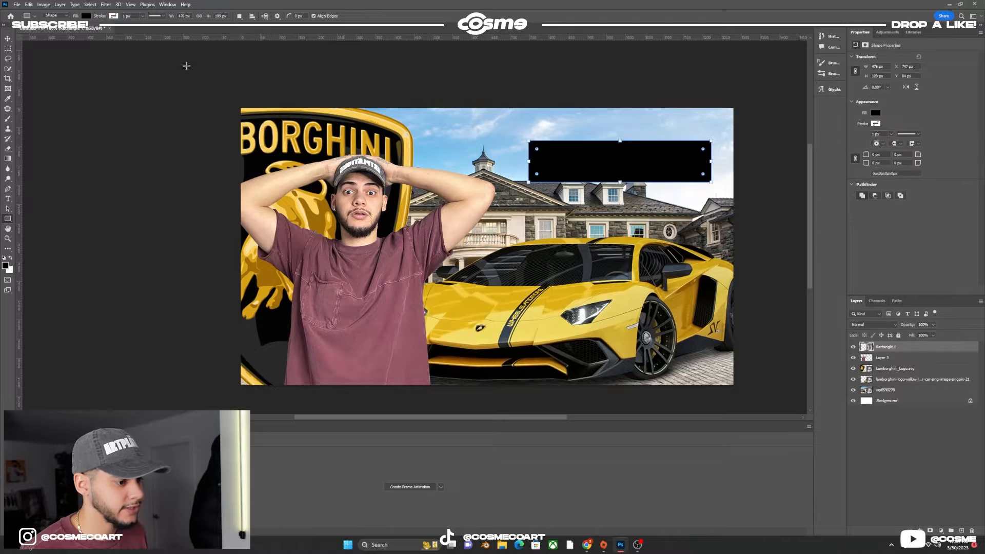
Fill the rectangle with pure red (ff0000) and move it down slightly above the car
{"action": "left_click", "coordinate": [86, 16]}
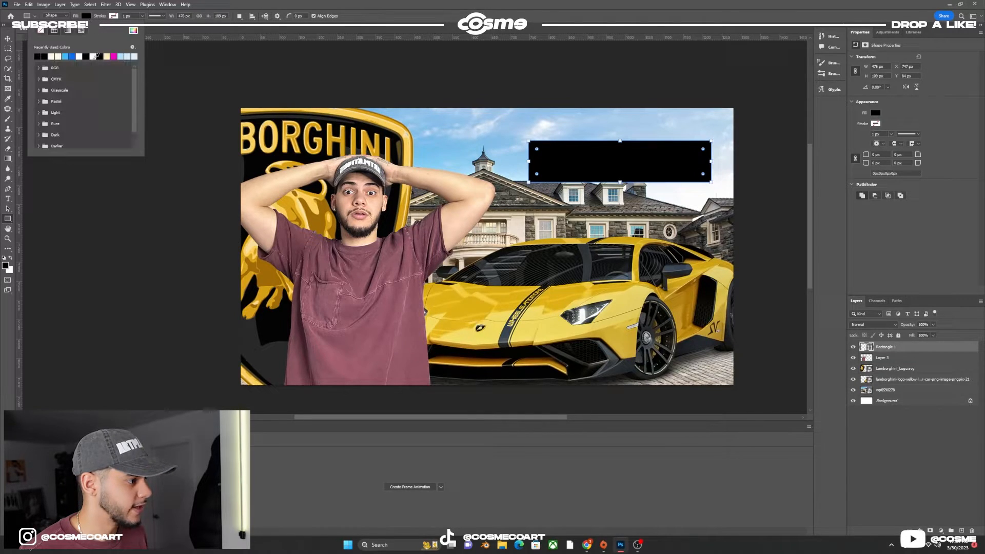
{"action": "left_click", "coordinate": [134, 31]}
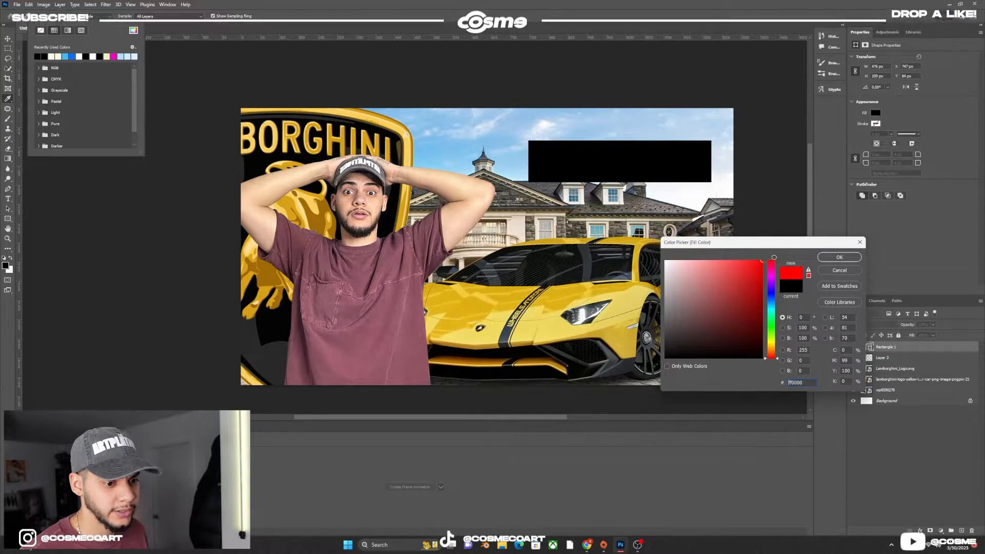
{"action": "left_click", "coordinate": [835, 257]}
{"action": "left_click", "coordinate": [8, 39]}
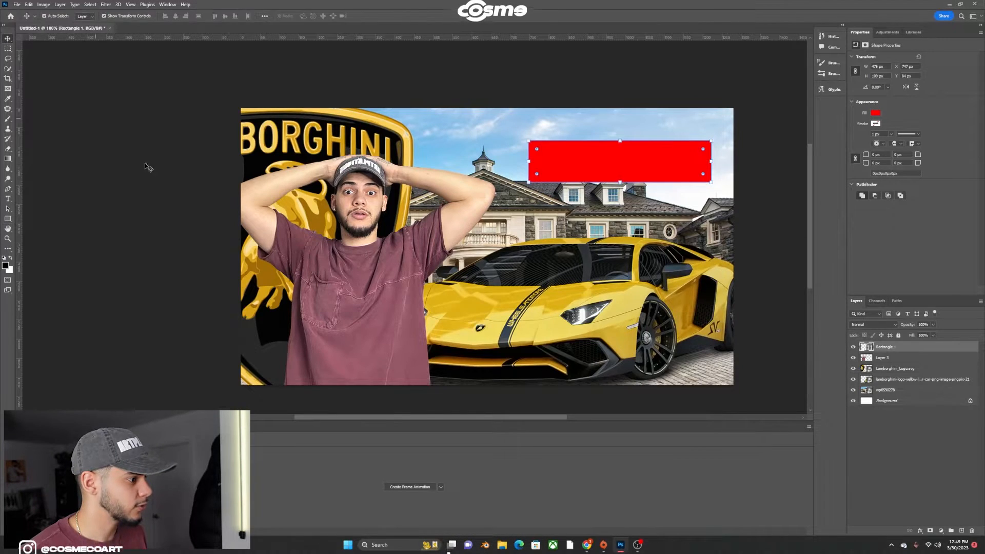
{"action": "left_click", "coordinate": [149, 167]}
{"action": "left_click_drag", "start_coordinate": [643, 161], "coordinate": [642, 166]}
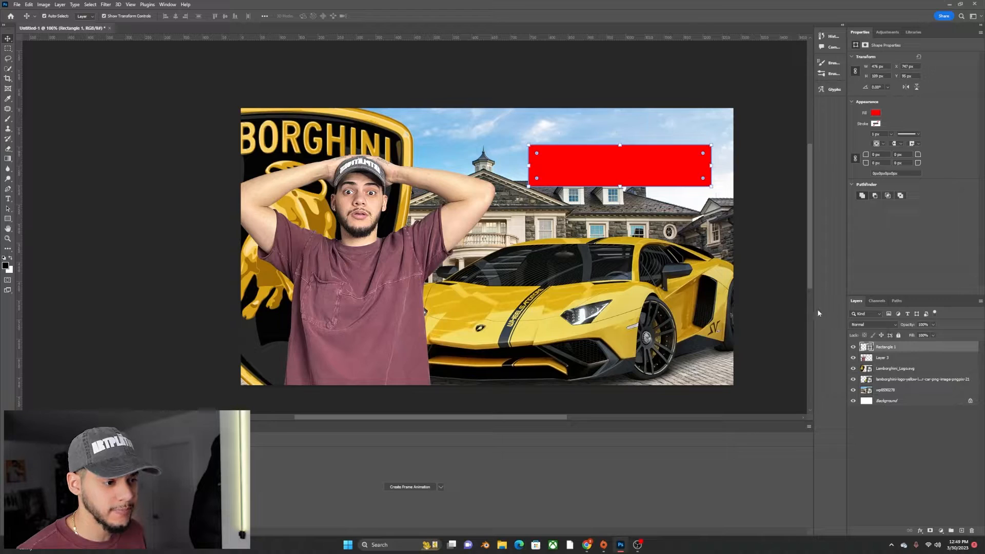
Give the red rectangle a black drop shadow with distance about 9 px, spread about 21% and size about 7 px
{"action": "double_click", "coordinate": [912, 351]}
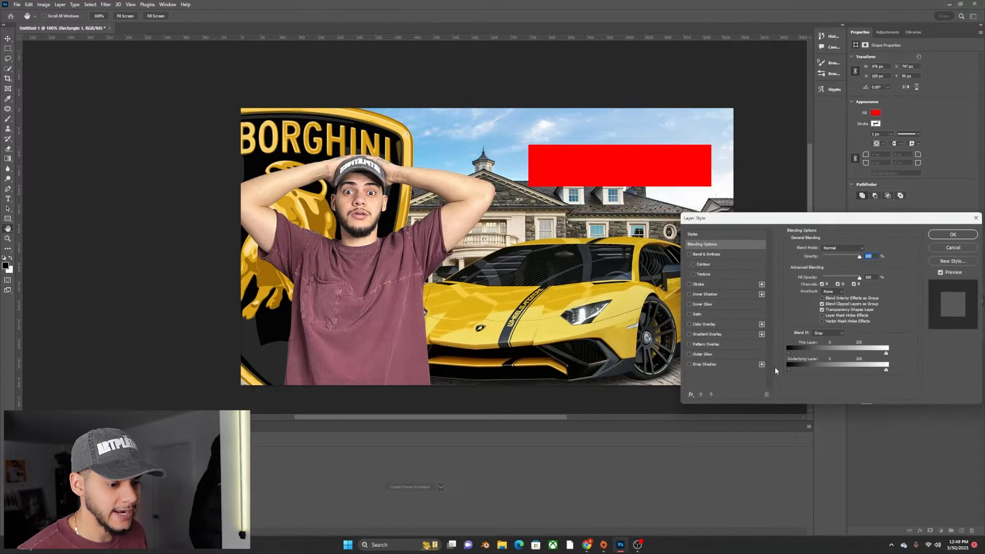
{"action": "left_click", "coordinate": [719, 364]}
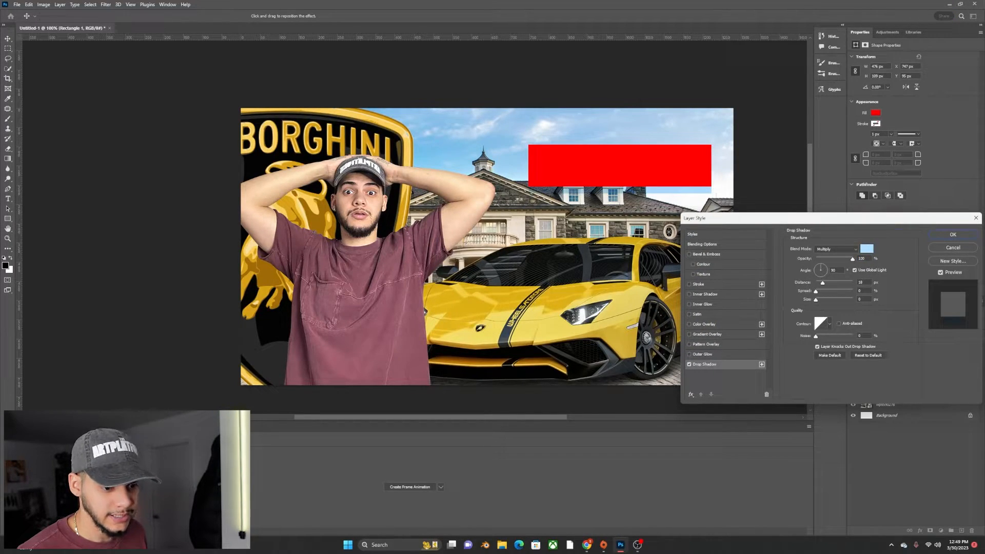
{"action": "left_click", "coordinate": [866, 248]}
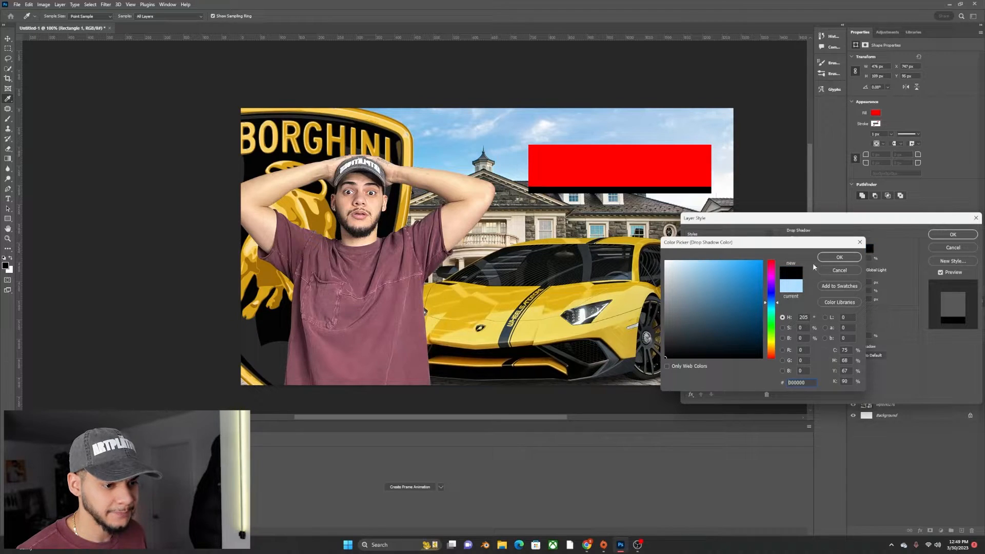
{"action": "left_click", "coordinate": [839, 257]}
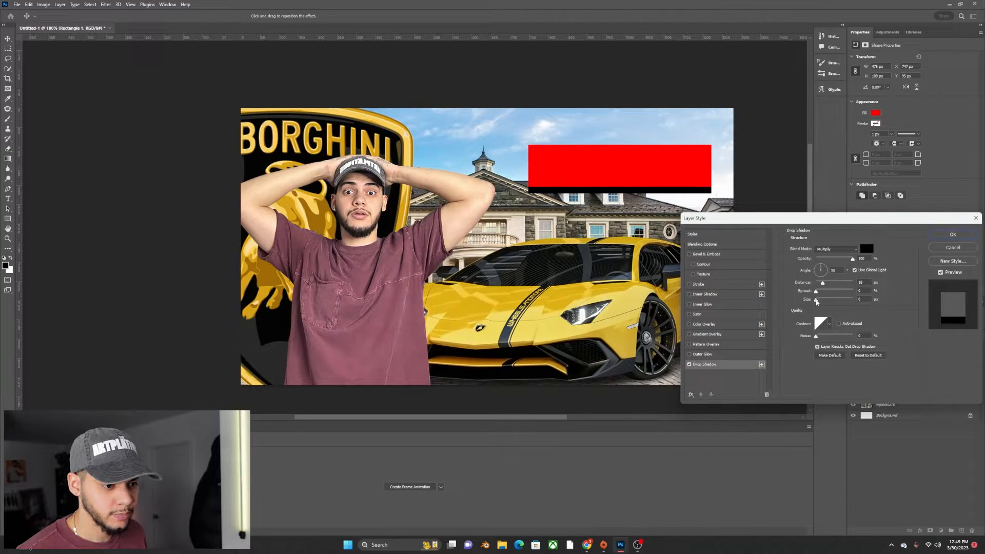
{"action": "left_click_drag", "start_coordinate": [823, 285], "coordinate": [819, 299]}
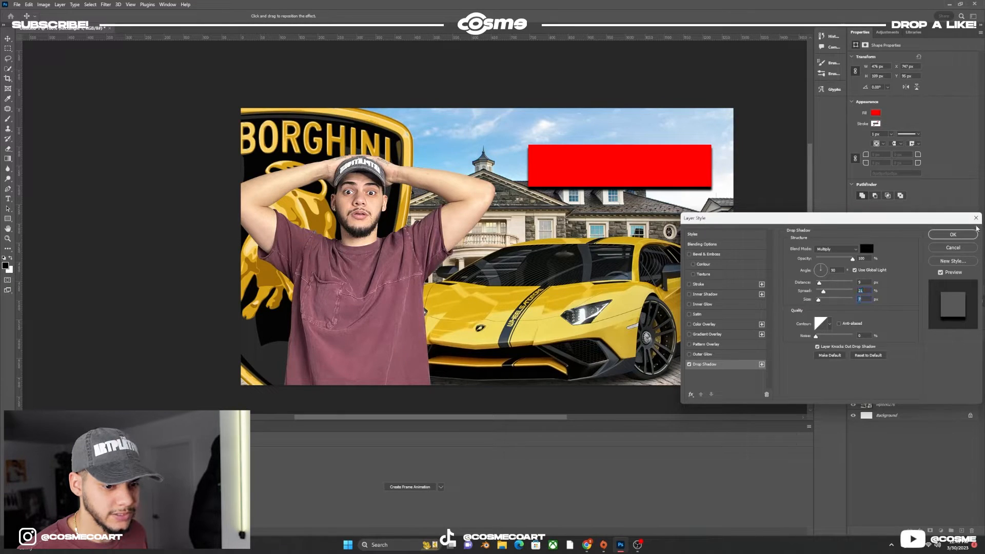
{"action": "left_click", "coordinate": [954, 234]}
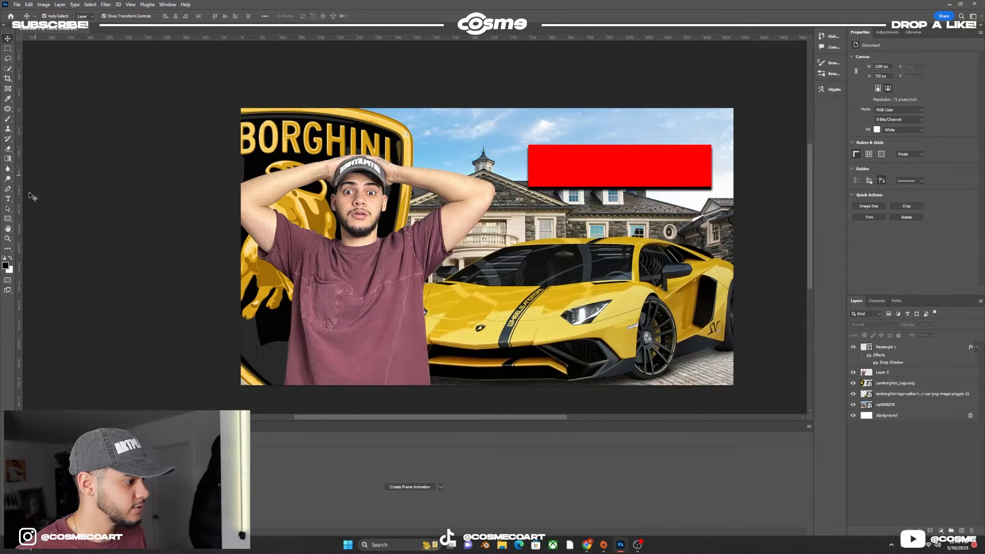
Add the text "-$1000000" on the red rectangle and enlarge it to fill most of the rectangle
{"action": "left_click", "coordinate": [8, 200]}
{"action": "key", "text": "BackSpace"}
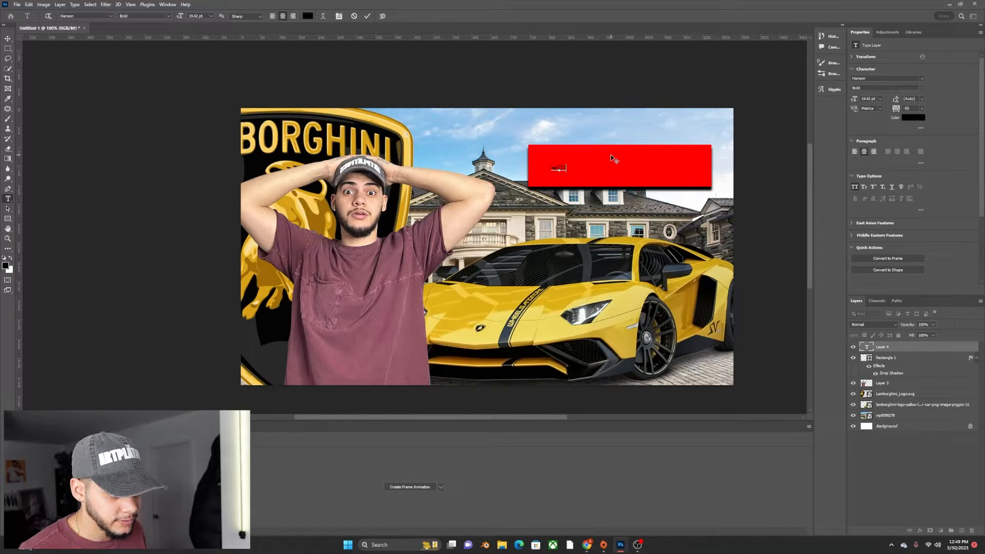
{"action": "type", "text": "00"}
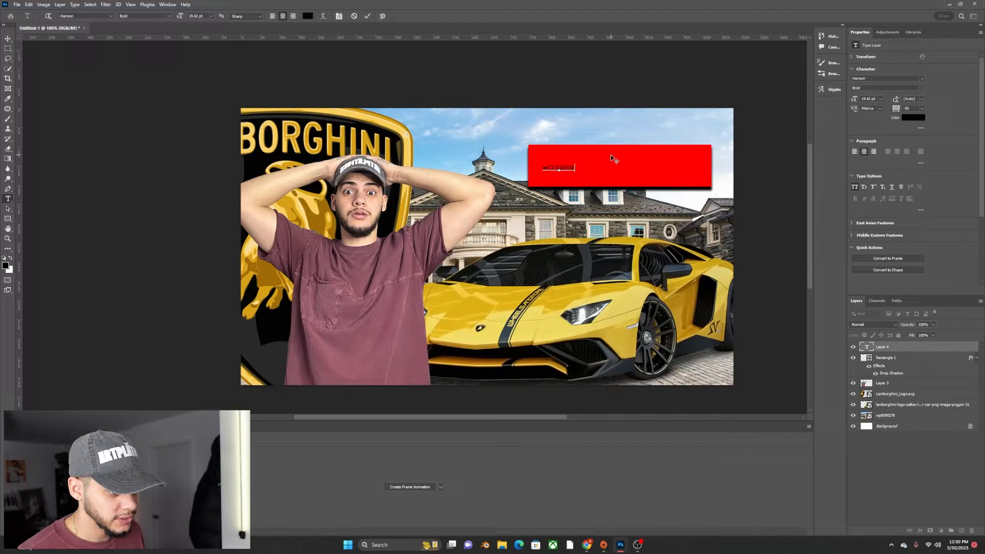
{"action": "left_click", "coordinate": [8, 39]}
{"action": "key", "text": "ctrl+t"}
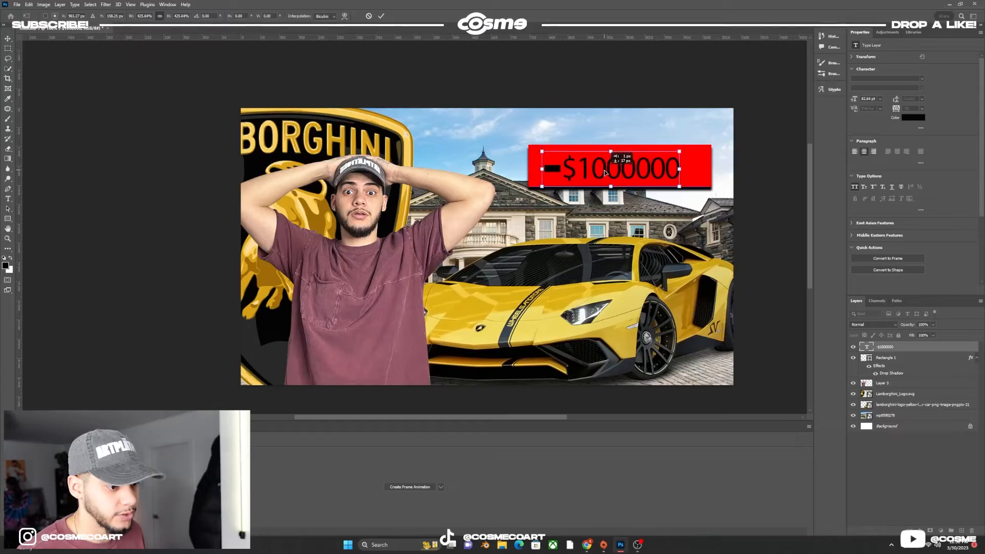
{"action": "left_click", "coordinate": [383, 16]}
Change the price text's font to Abolition Round, then enlarge and center it within the red rectangle
{"action": "left_click", "coordinate": [921, 79]}
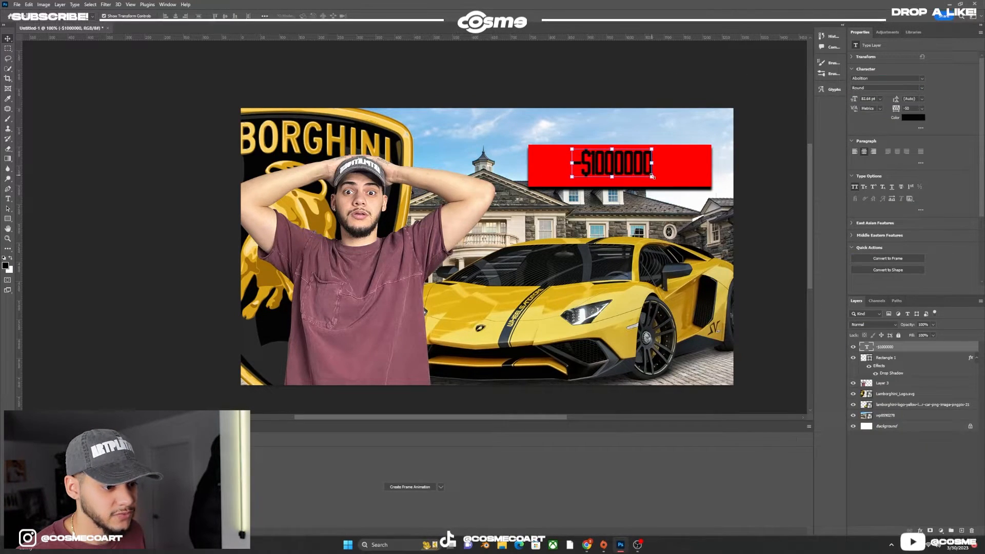
{"action": "mouse_move", "coordinate": [652, 176]}
{"action": "left_mouse_down"}
{"action": "mouse_move", "coordinate": [693, 194]}
{"action": "mouse_move", "coordinate": [658, 172]}
{"action": "left_mouse_up"}
{"action": "left_click_drag", "start_coordinate": [615, 142], "coordinate": [616, 148]}
{"action": "left_click", "coordinate": [382, 16]}
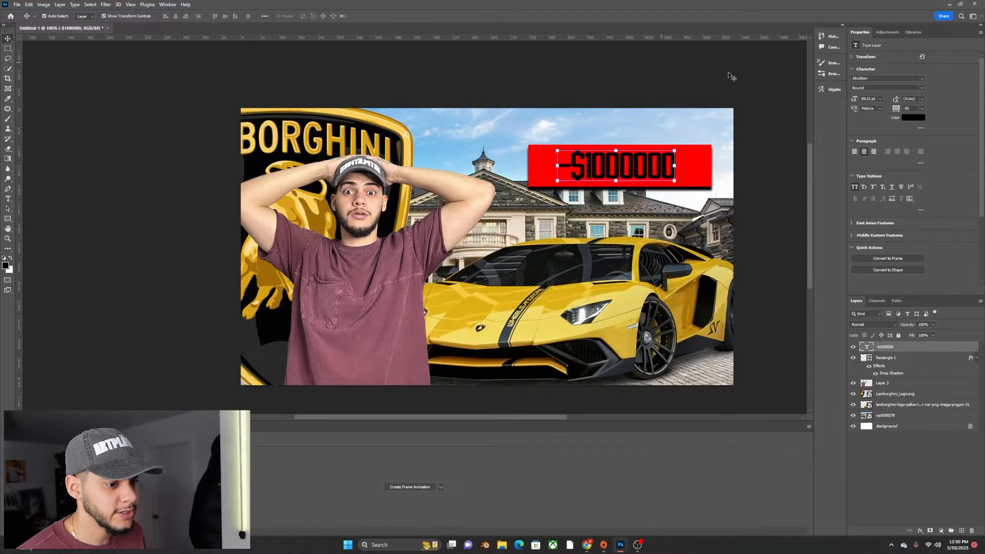
Set the -$1000000 text color to white (ffffff)
{"action": "left_click", "coordinate": [914, 118]}
{"action": "type", "text": "ffffff"}
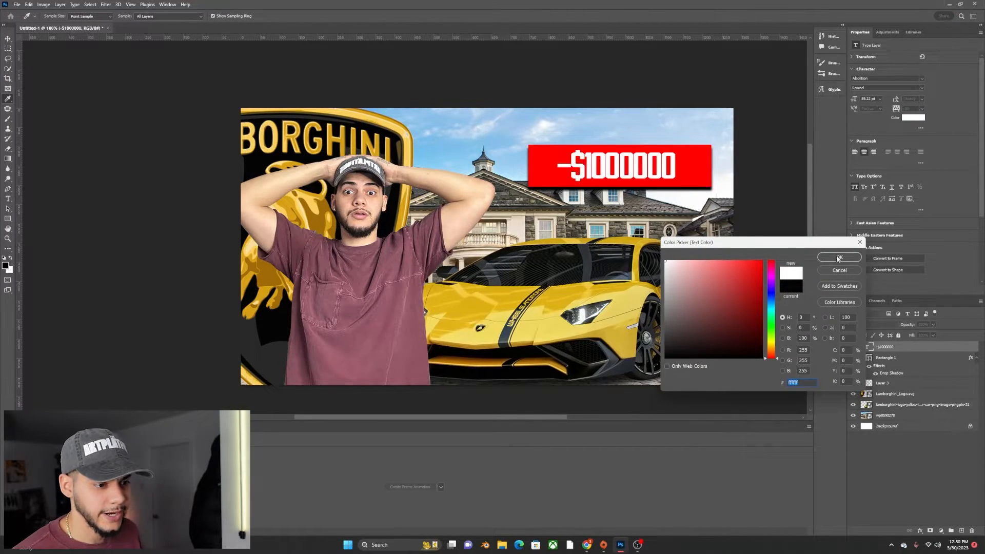
{"action": "left_click", "coordinate": [837, 258]}
{"action": "left_click", "coordinate": [636, 99]}
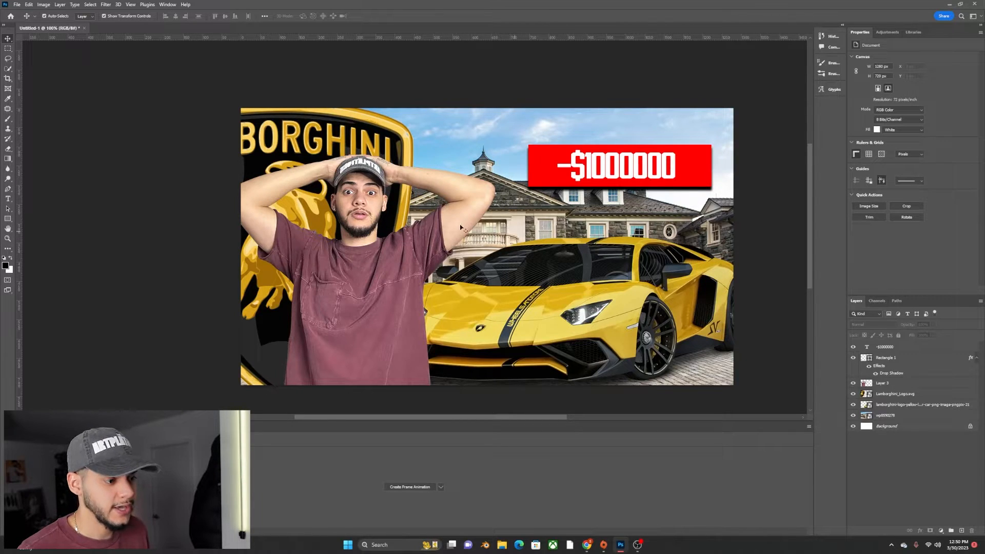
Add a new empty layer directly above the Lamborghini logo and clip it to the logo
{"action": "scroll", "coordinate": [460, 227], "scroll_direction": "down", "scroll_amount": 1}
{"action": "left_click", "coordinate": [882, 383]}
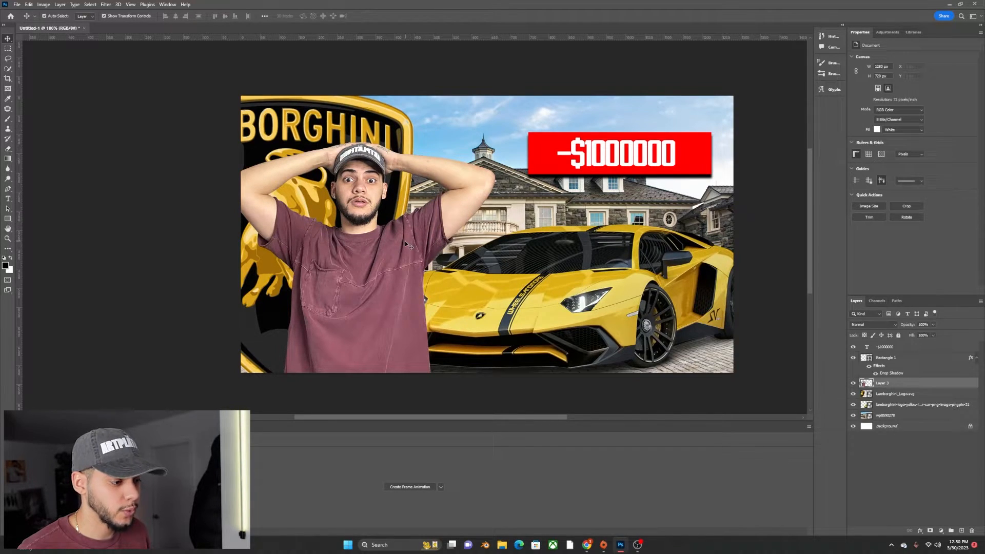
{"action": "left_click", "coordinate": [926, 395]}
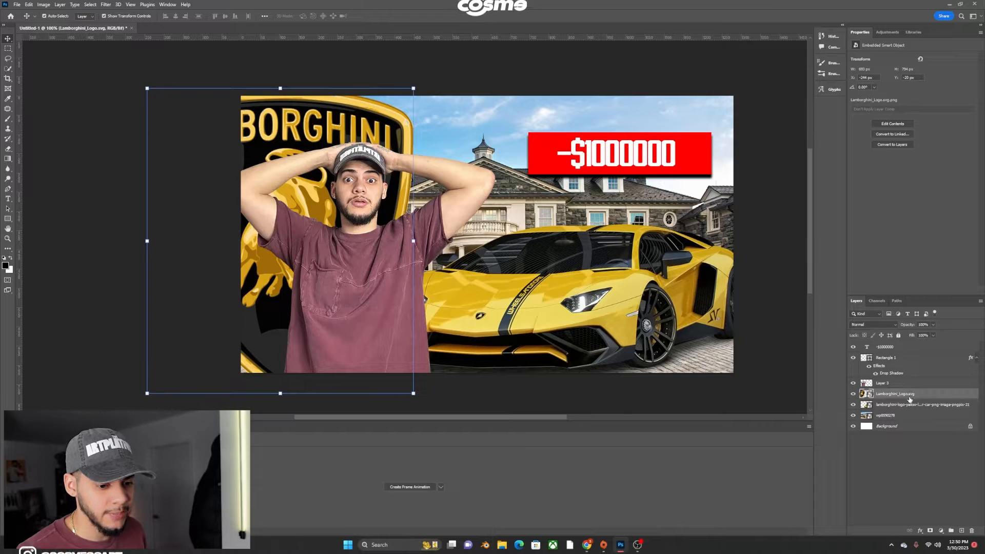
{"action": "left_click", "coordinate": [962, 531]}
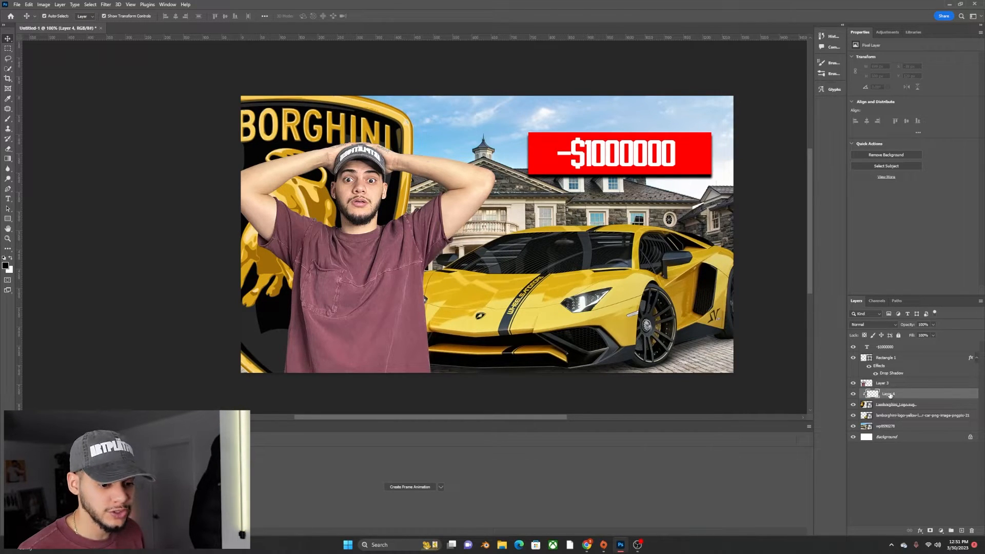
Set up a large Soft Round brush with 0% hardness for painting black on the clipped layer
{"action": "left_click", "coordinate": [8, 119]}
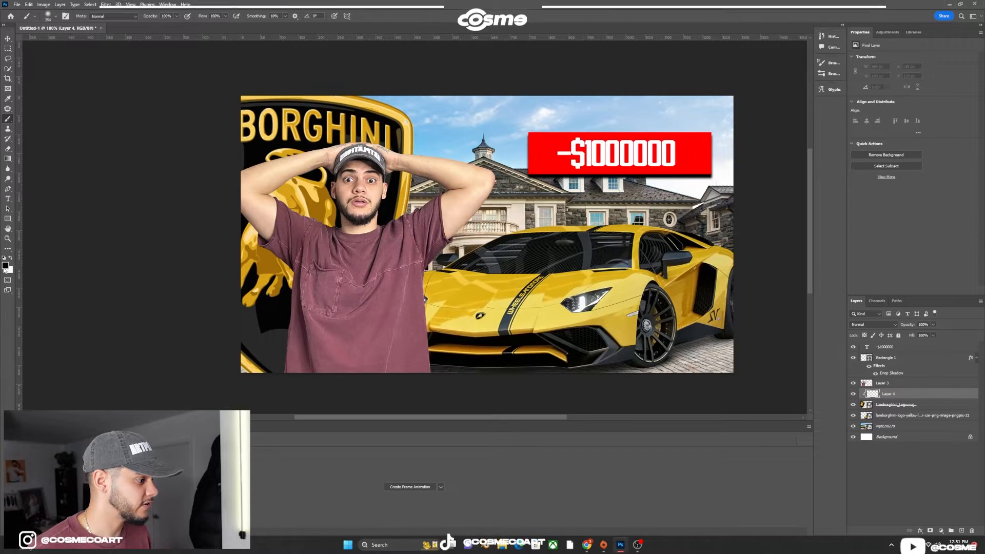
{"action": "left_click", "coordinate": [52, 16]}
{"action": "left_click_drag", "start_coordinate": [79, 38], "coordinate": [85, 42]}
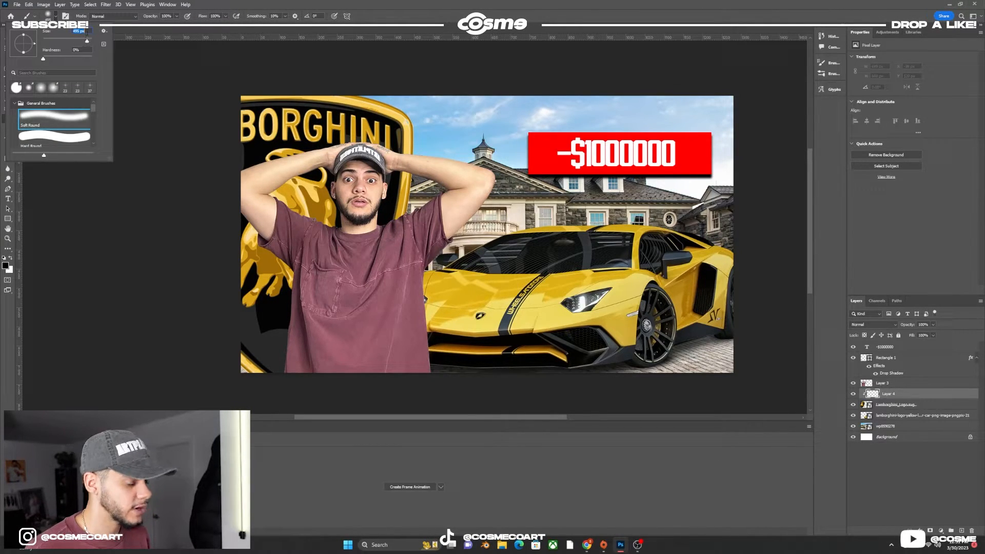
{"action": "key", "text": "Return"}
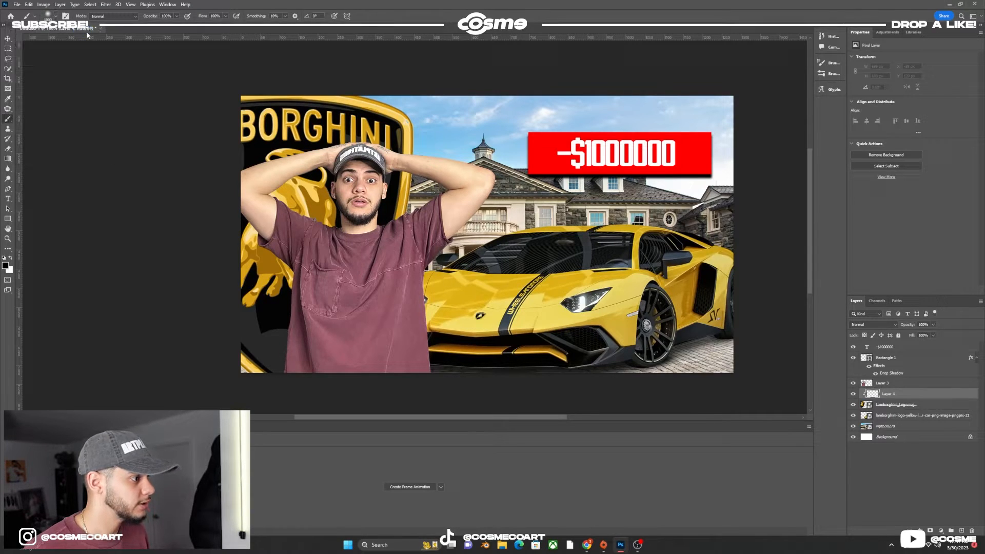
{"action": "left_click", "coordinate": [352, 351]}
{"action": "key", "text": "ctrl+z"}
{"action": "left_click", "coordinate": [355, 352]}
{"action": "key", "text": "ctrl+z"}
{"action": "left_click", "coordinate": [377, 351]}
{"action": "left_click_drag", "start_coordinate": [378, 350], "coordinate": [339, 257]}
{"action": "key", "text": "ctrl+z"}
{"action": "left_click", "coordinate": [404, 272]}
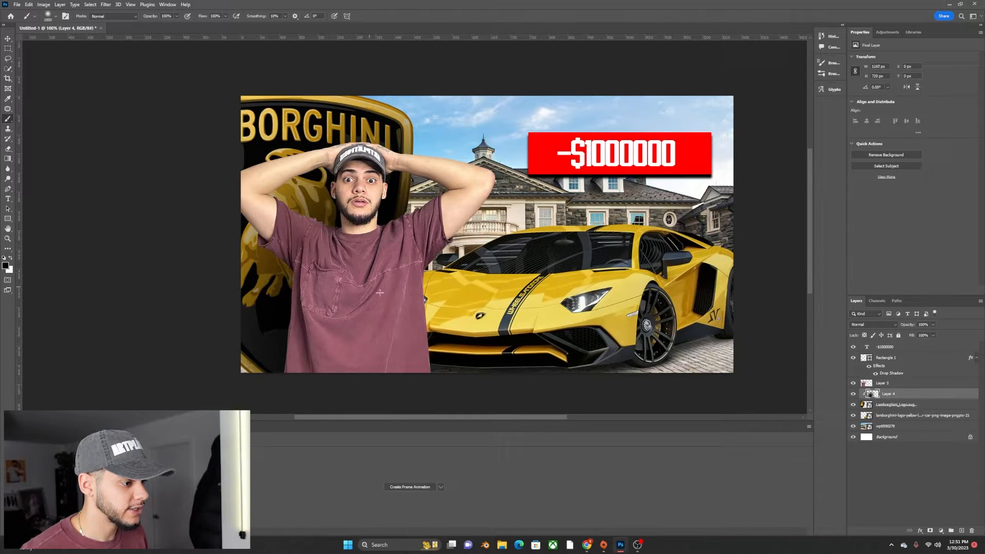
{"action": "key", "text": "ctrl+z"}
Set the brush size to 600 px and paint soft black shading over the logo's lower part behind the man
{"action": "left_click", "coordinate": [52, 16]}
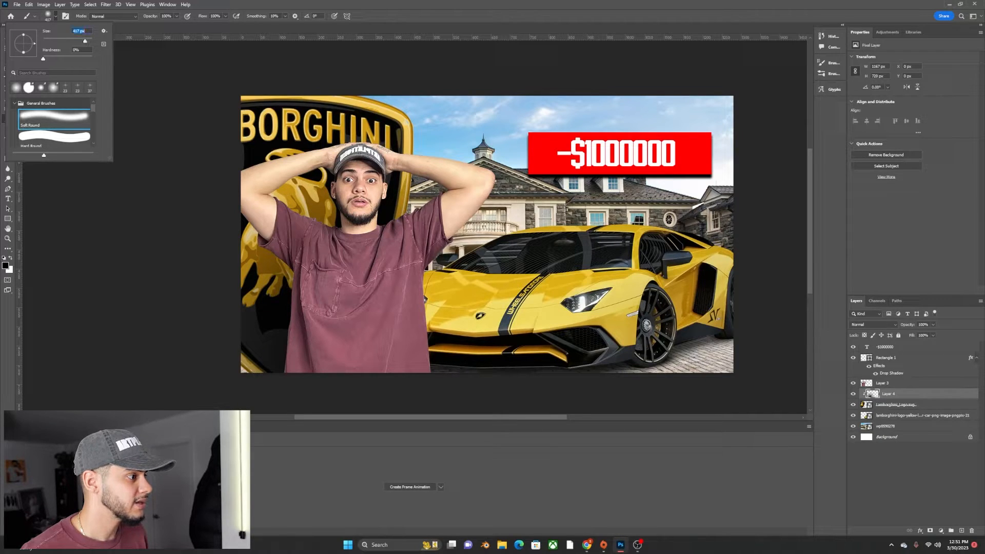
{"action": "type", "text": "600"}
{"action": "key", "text": "Return"}
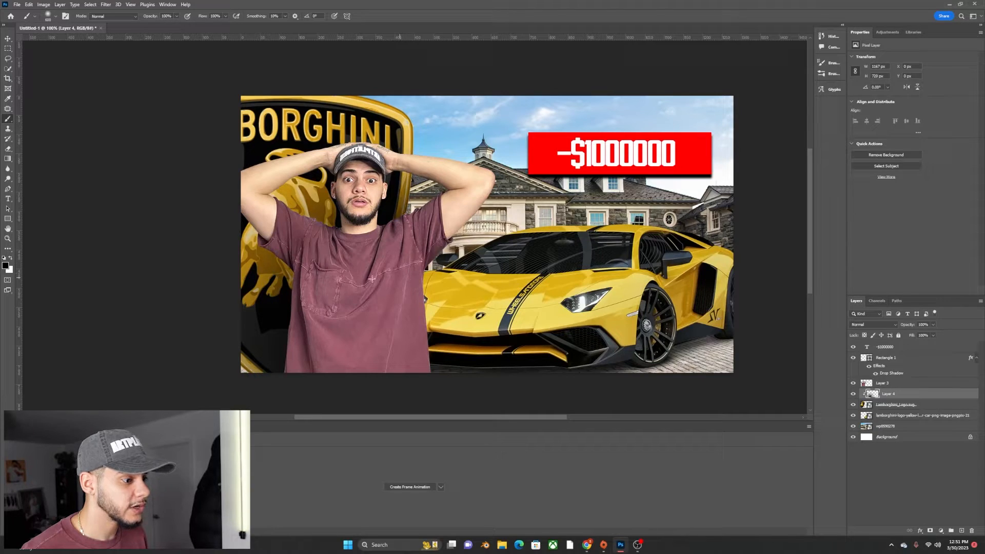
{"action": "mouse_move", "coordinate": [331, 335]}
{"action": "left_mouse_down"}
{"action": "mouse_move", "coordinate": [294, 381]}
{"action": "mouse_move", "coordinate": [326, 287]}
{"action": "mouse_move", "coordinate": [352, 252]}
{"action": "mouse_move", "coordinate": [403, 229]}
{"action": "left_mouse_up"}
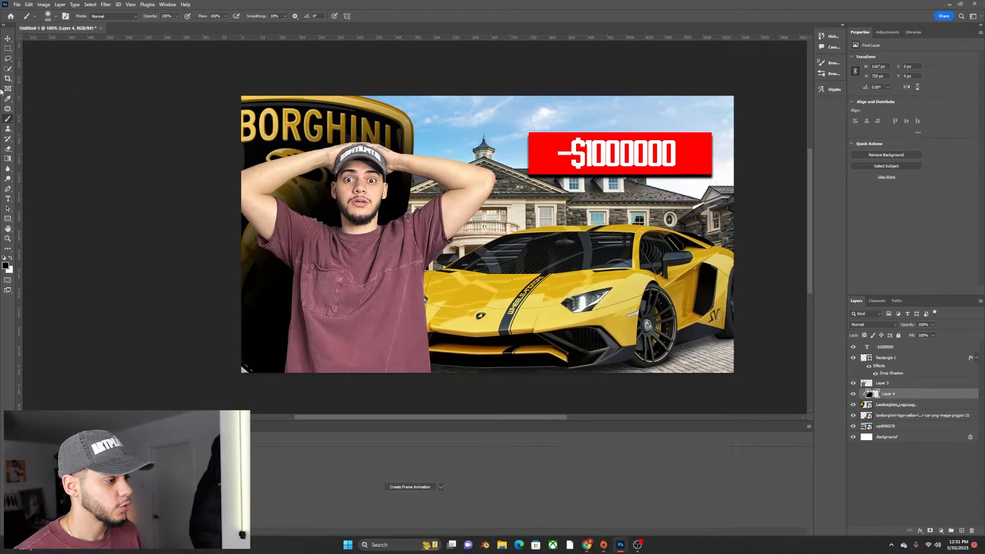
{"action": "left_click", "coordinate": [8, 39]}
{"action": "left_click", "coordinate": [105, 103]}
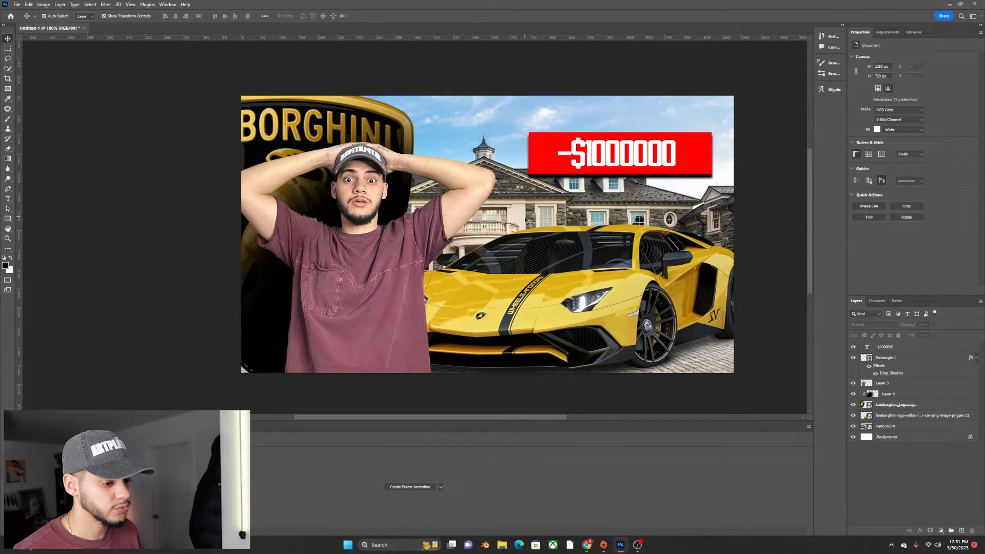
Add a new empty layer directly above the yellow Lamborghini car layer
{"action": "left_click", "coordinate": [409, 302]}
{"action": "left_click", "coordinate": [475, 298]}
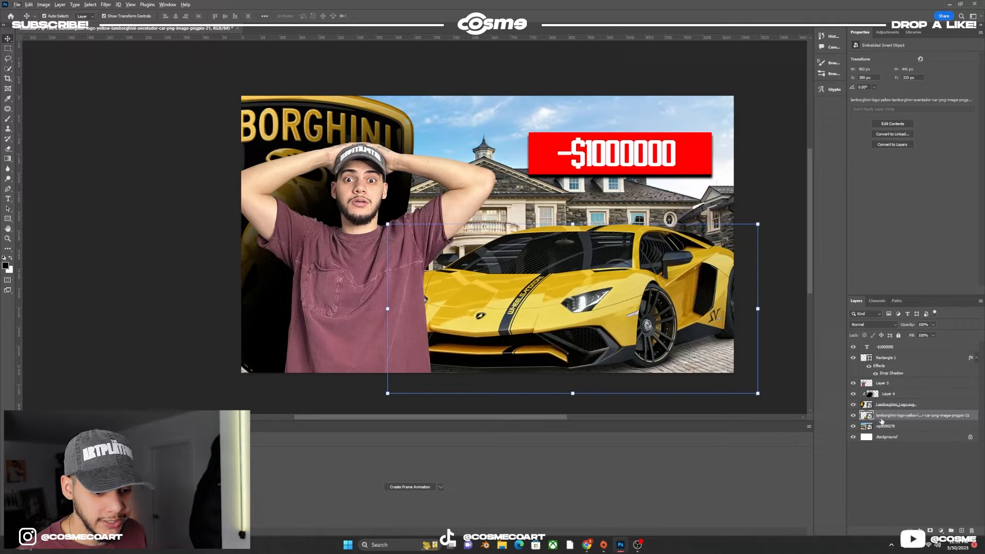
{"action": "left_click", "coordinate": [959, 531]}
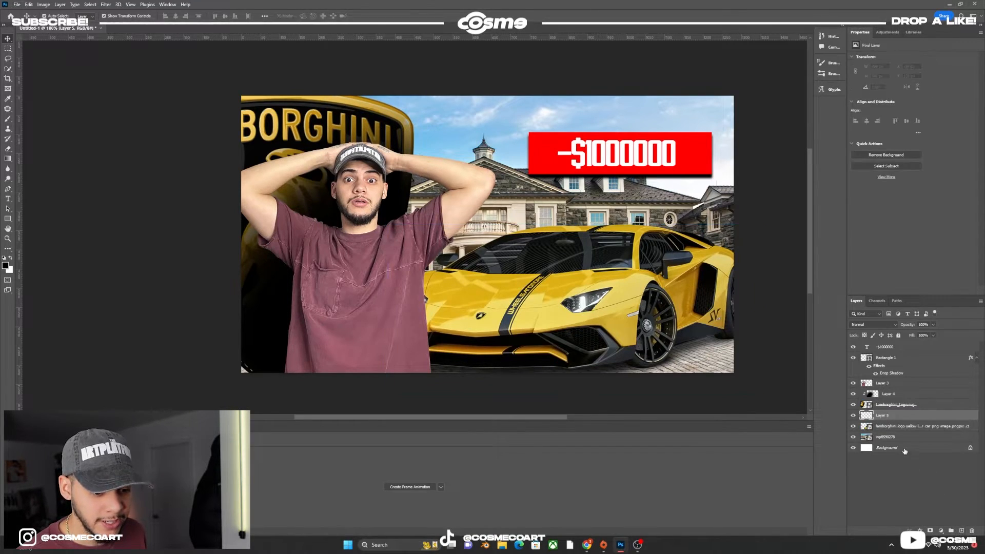
Clip the empty layer to the yellow Lamborghini and paint soft black shading over the car's front end beside the man
{"action": "left_click", "coordinate": [904, 419], "text": "alt"}
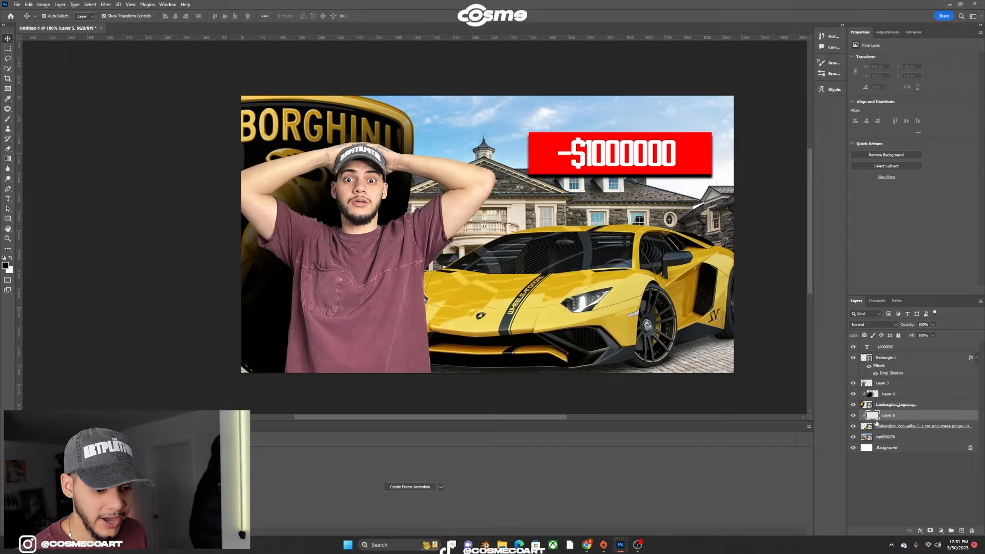
{"action": "left_click", "coordinate": [8, 119]}
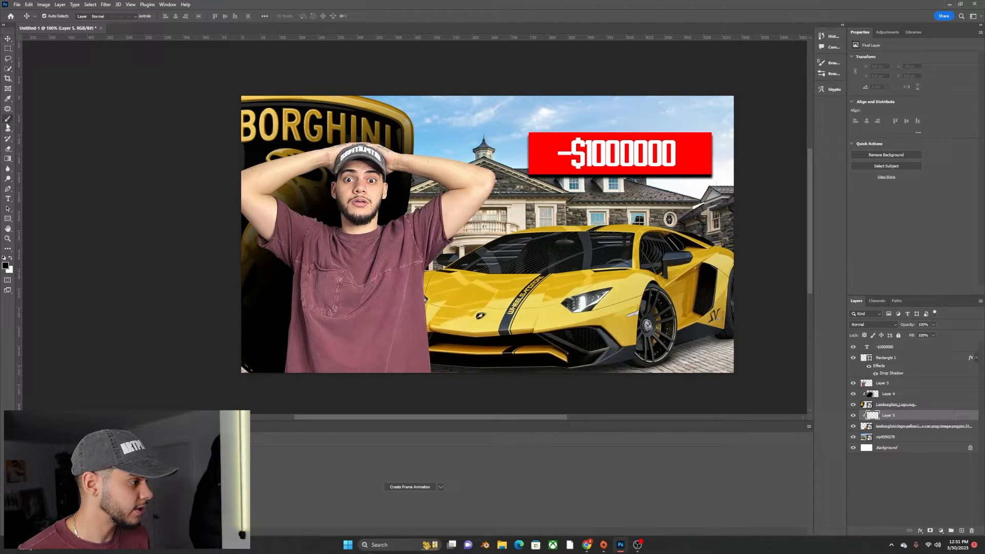
{"action": "mouse_move", "coordinate": [400, 386]}
{"action": "left_mouse_down"}
{"action": "mouse_move", "coordinate": [437, 406]}
{"action": "mouse_move", "coordinate": [392, 359]}
{"action": "mouse_move", "coordinate": [466, 425]}
{"action": "left_mouse_up"}
{"action": "key", "text": "ctrl+z"}
{"action": "left_click_drag", "start_coordinate": [316, 344], "coordinate": [407, 429]}
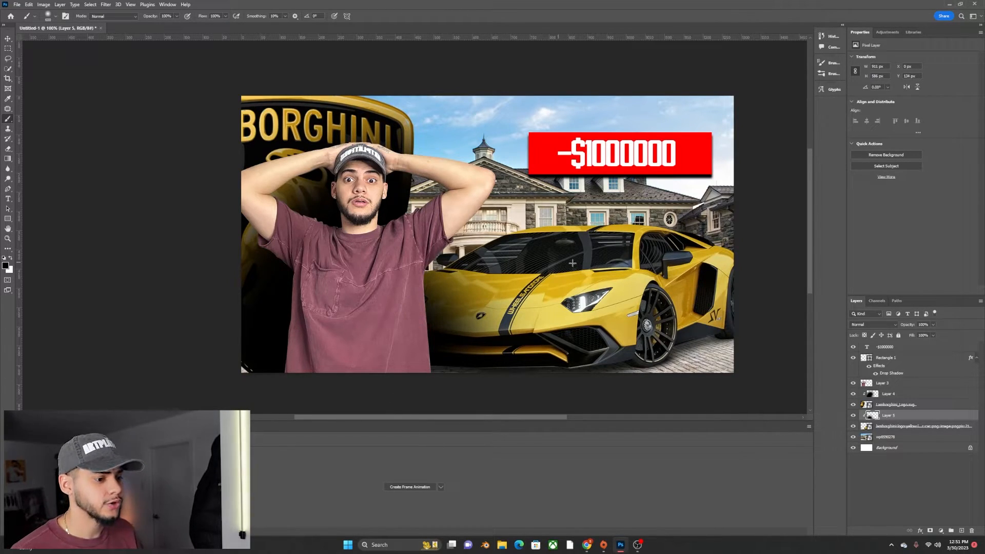
{"action": "left_click", "coordinate": [7, 39]}
{"action": "left_click", "coordinate": [747, 240]}
{"action": "key", "text": "ctrl+minus"}
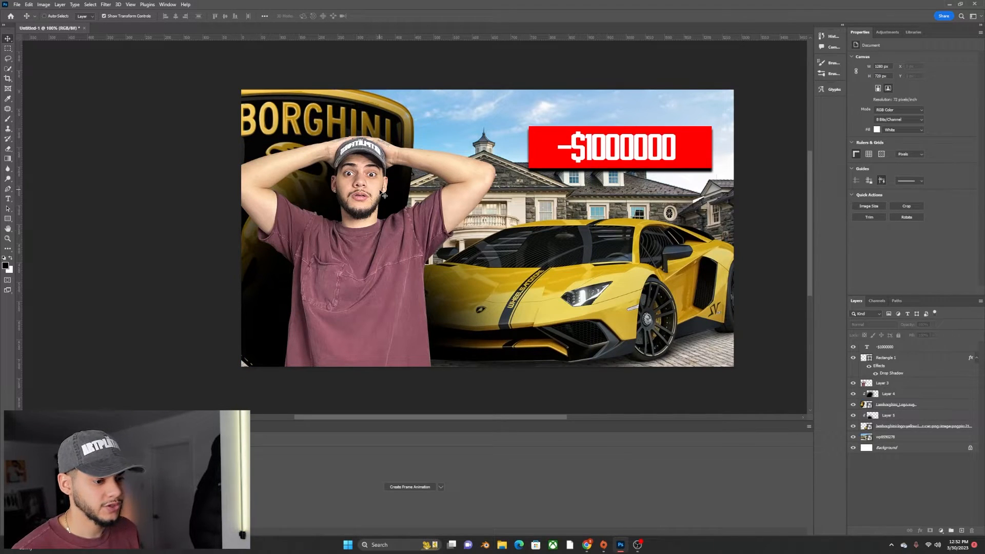
{"action": "left_click", "coordinate": [20, 6]}
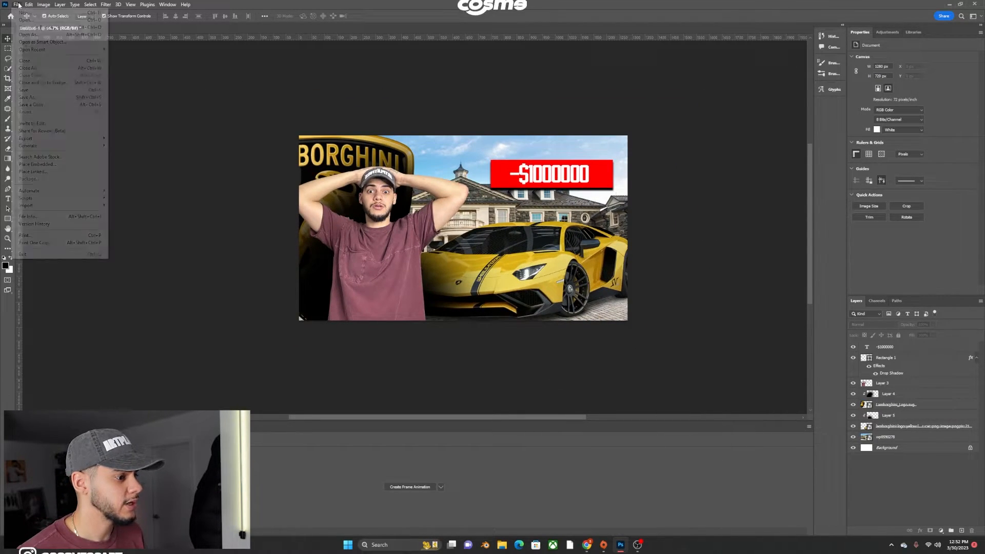
{"action": "left_click", "coordinate": [178, 117]}
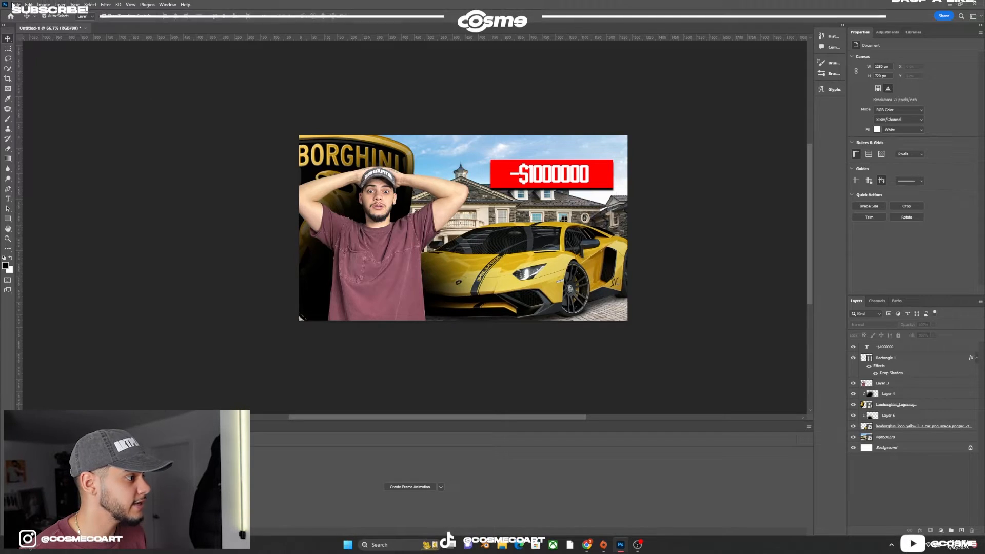
{"action": "left_click", "coordinate": [15, 4]}
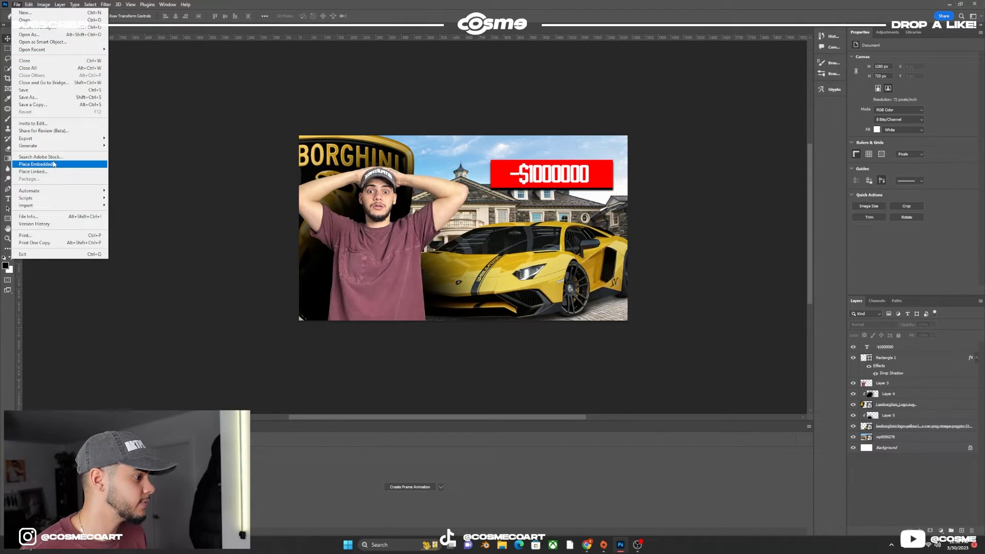
{"action": "left_click", "coordinate": [203, 107]}
Add a new empty layer above the -$1000000 text and set up a white Soft Round brush at 1500 px
{"action": "left_click", "coordinate": [908, 348]}
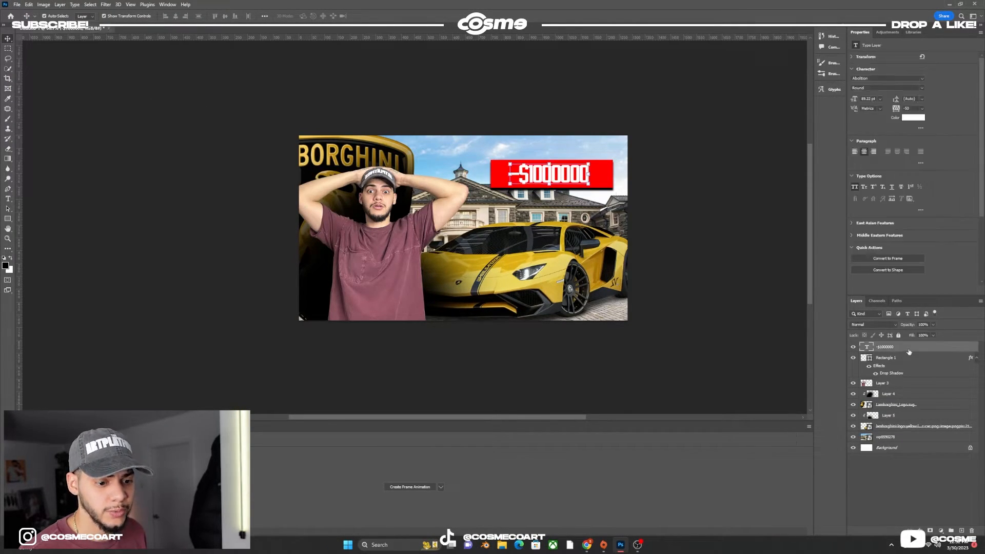
{"action": "left_click", "coordinate": [961, 531]}
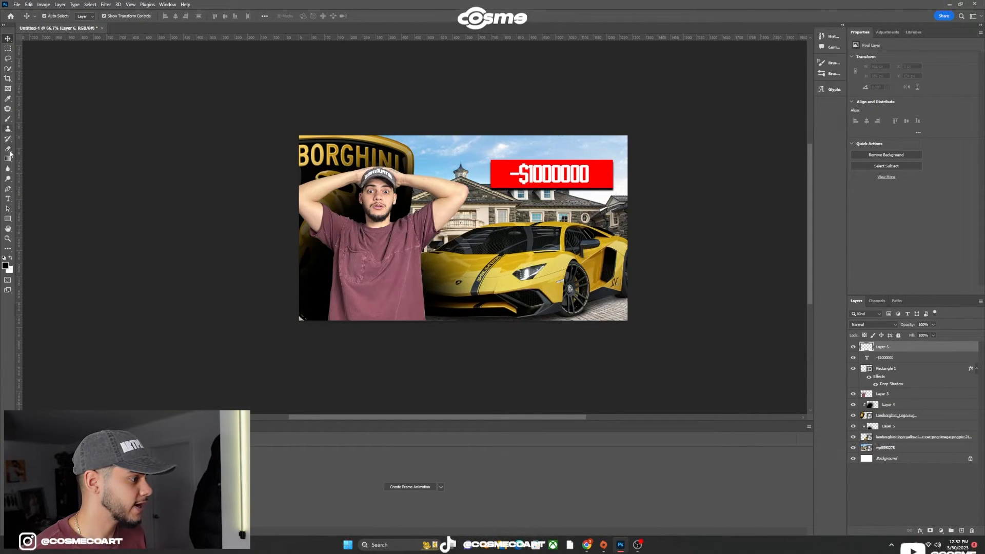
{"action": "left_click", "coordinate": [6, 123]}
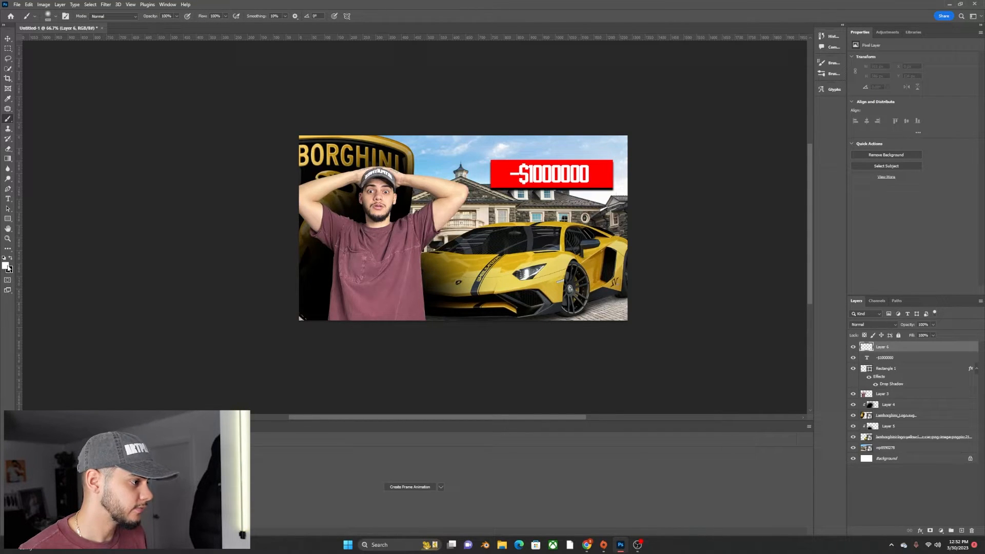
{"action": "key", "text": "ctrl+minus"}
{"action": "key", "text": "ctrl+minus"}
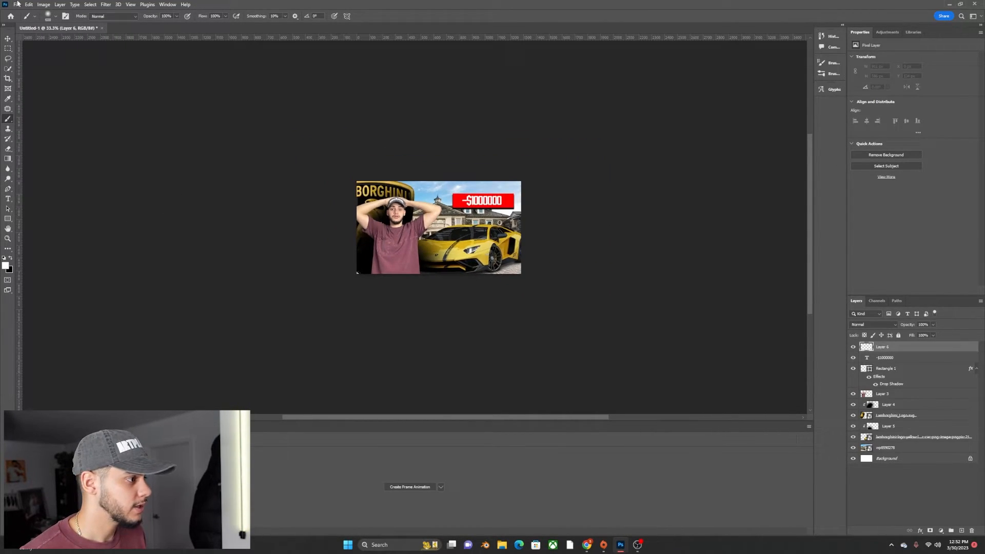
{"action": "left_click", "coordinate": [56, 17]}
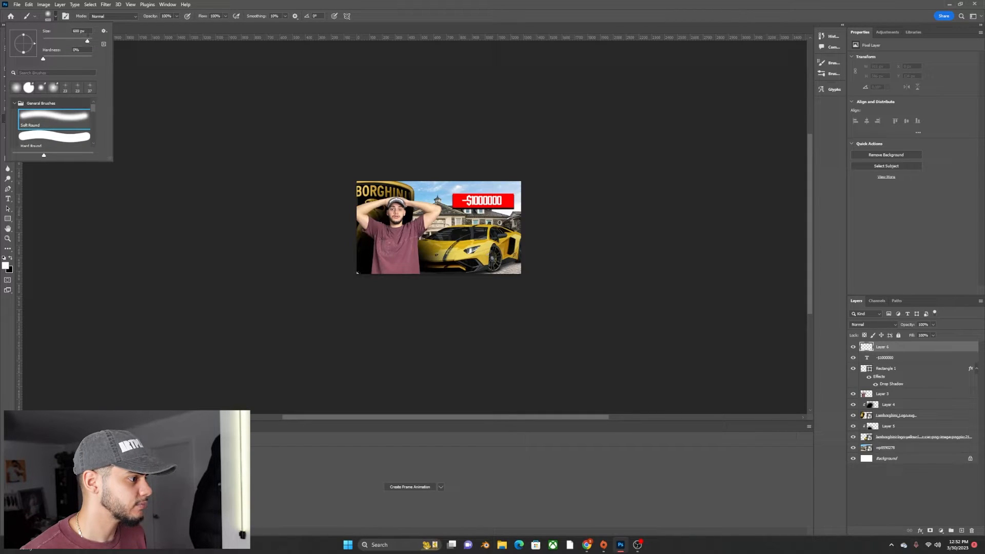
{"action": "type", "text": "1500"}
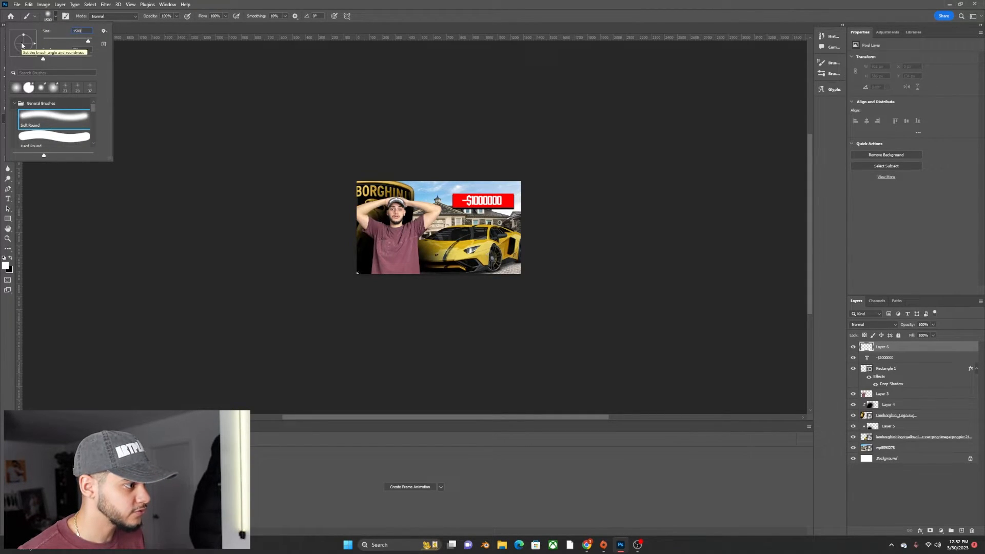
{"action": "key", "text": "Return"}
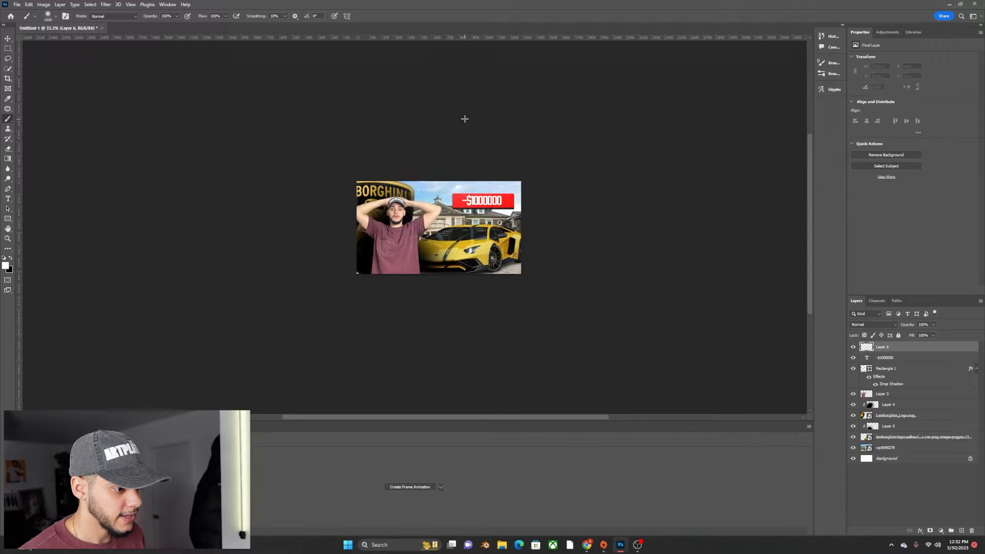
Paint a soft white glow from above the canvas over the price banner and sky, retrying until the placement fits
{"action": "left_click", "coordinate": [493, 167]}
{"action": "key", "text": "ctrl+z"}
{"action": "left_click", "coordinate": [501, 155]}
{"action": "key", "text": "ctrl+z"}
{"action": "left_click", "coordinate": [499, 137]}
{"action": "key", "text": "ctrl+z"}
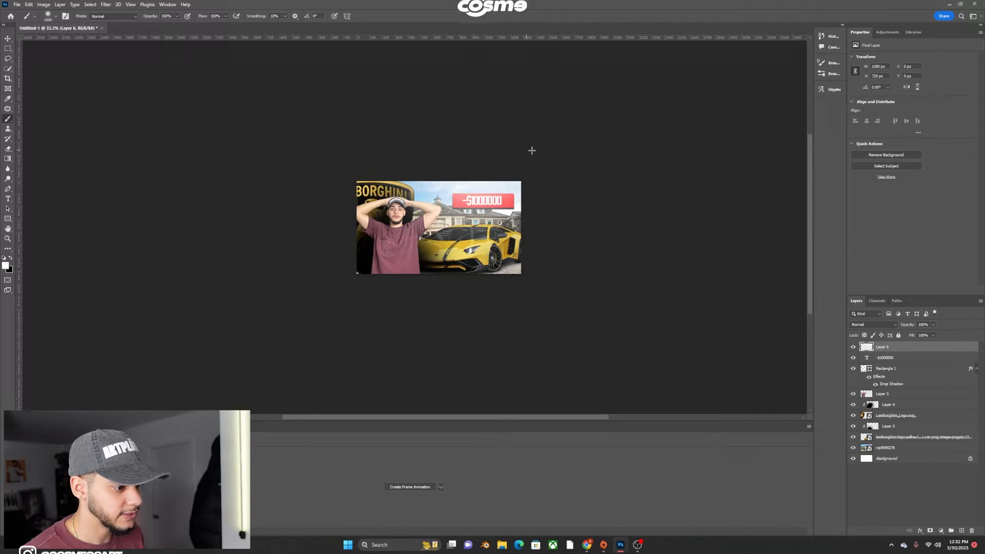
Lower the white glow layer's opacity to 59%
{"action": "key", "text": "ctrl+plus"}
{"action": "left_click", "coordinate": [933, 335]}
{"action": "left_click_drag", "start_coordinate": [934, 335], "coordinate": [919, 335]}
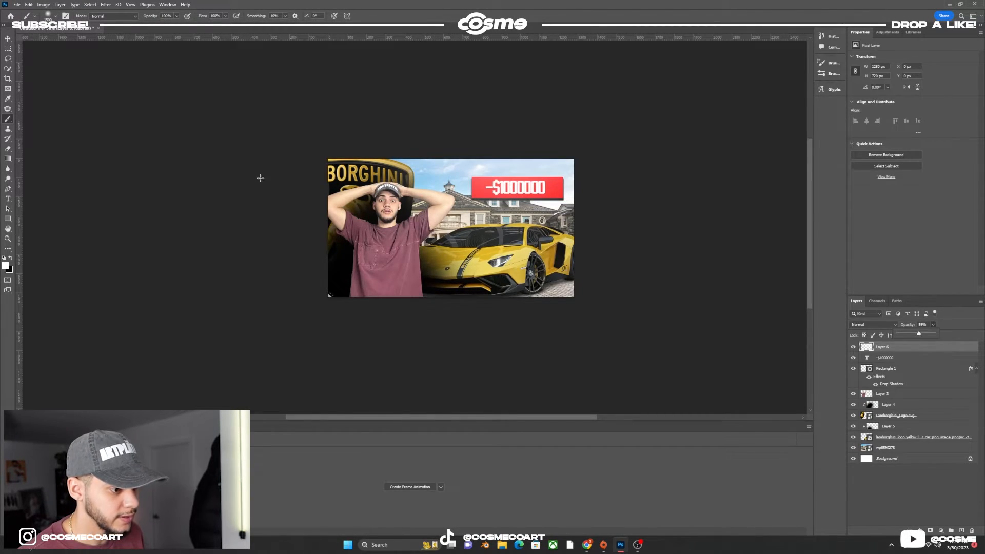
{"action": "left_click", "coordinate": [7, 39]}
{"action": "left_click", "coordinate": [138, 109]}
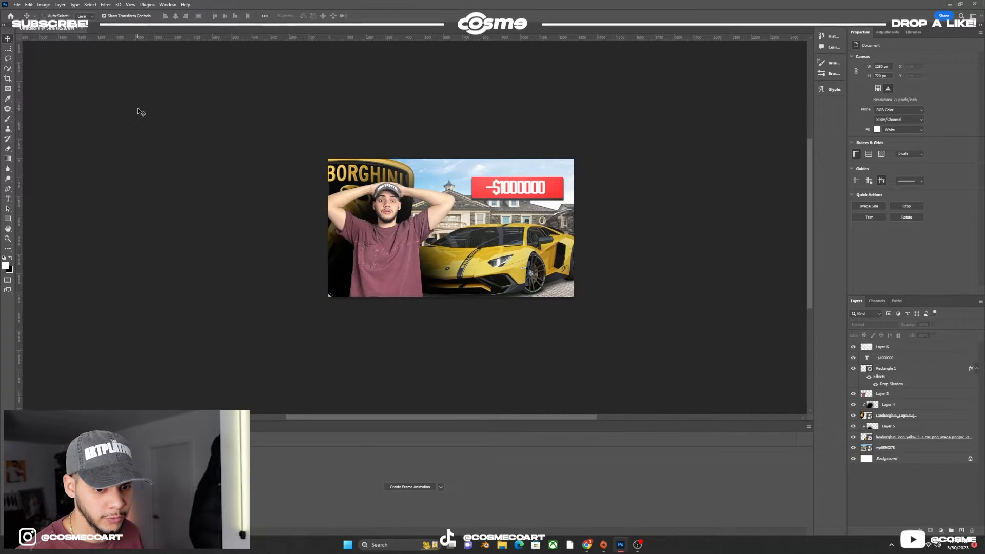
Merge all layers above the white Background into a single thumbnail layer
{"action": "key", "text": "ctrl+plus"}
{"action": "scroll", "coordinate": [188, 124], "scroll_direction": "down", "scroll_amount": 1}
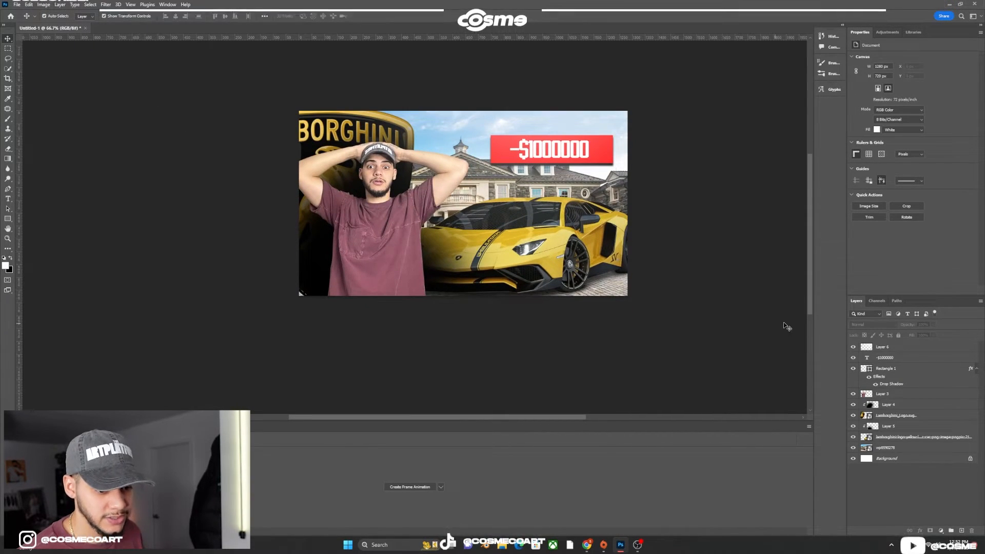
{"action": "left_click", "coordinate": [882, 346]}
{"action": "left_click", "coordinate": [907, 450], "text": "shift"}
{"action": "key", "text": "ctrl+e"}
{"action": "mouse_move", "coordinate": [562, 239]}
{"action": "left_mouse_down"}
{"action": "mouse_move", "coordinate": [542, 255]}
{"action": "mouse_move", "coordinate": [562, 241]}
{"action": "left_mouse_up"}
{"action": "left_click", "coordinate": [655, 229]}
{"action": "left_click", "coordinate": [553, 204]}
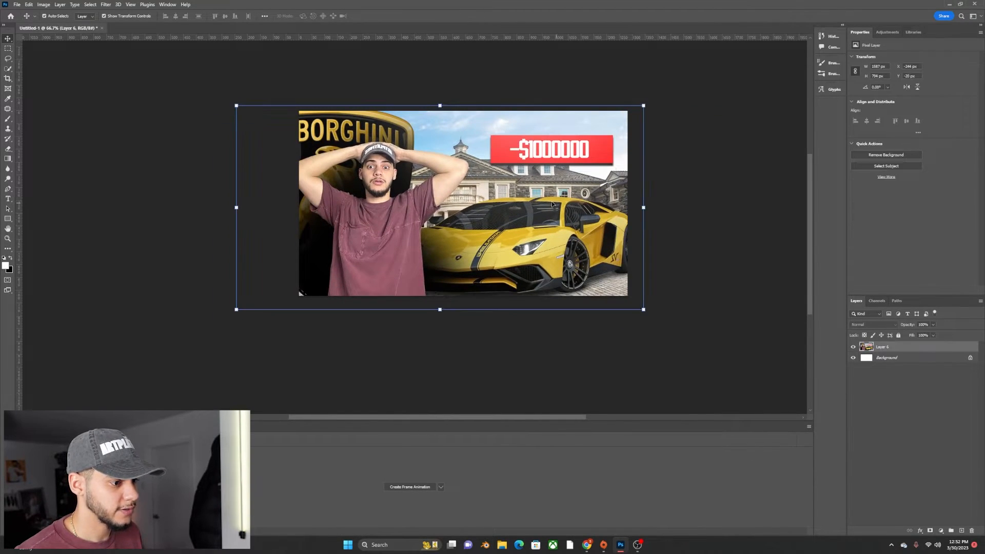
Copy the canvas-sized area of the merged image to a new layer and delete the oversized merged layer
{"action": "left_click", "coordinate": [7, 50]}
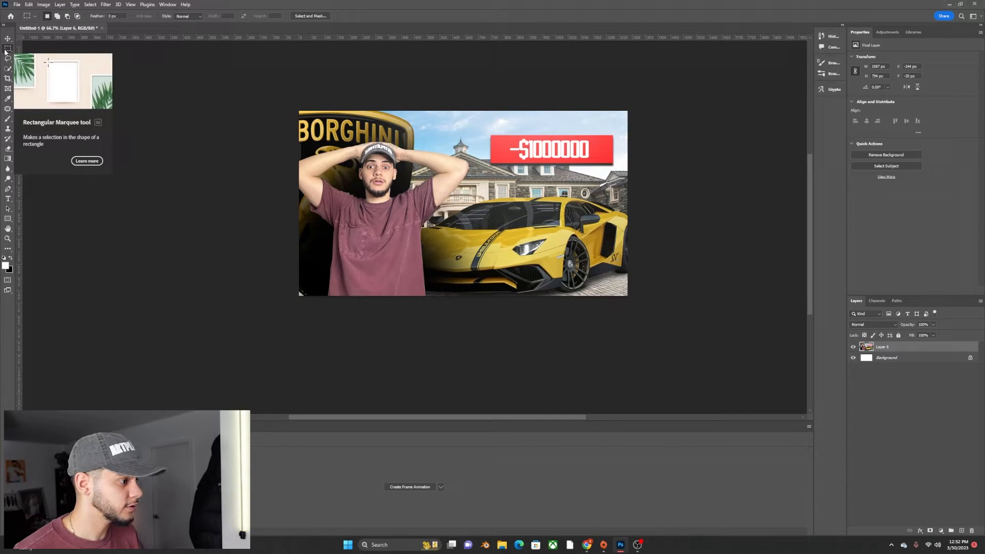
{"action": "left_click_drag", "start_coordinate": [306, 103], "coordinate": [754, 341]}
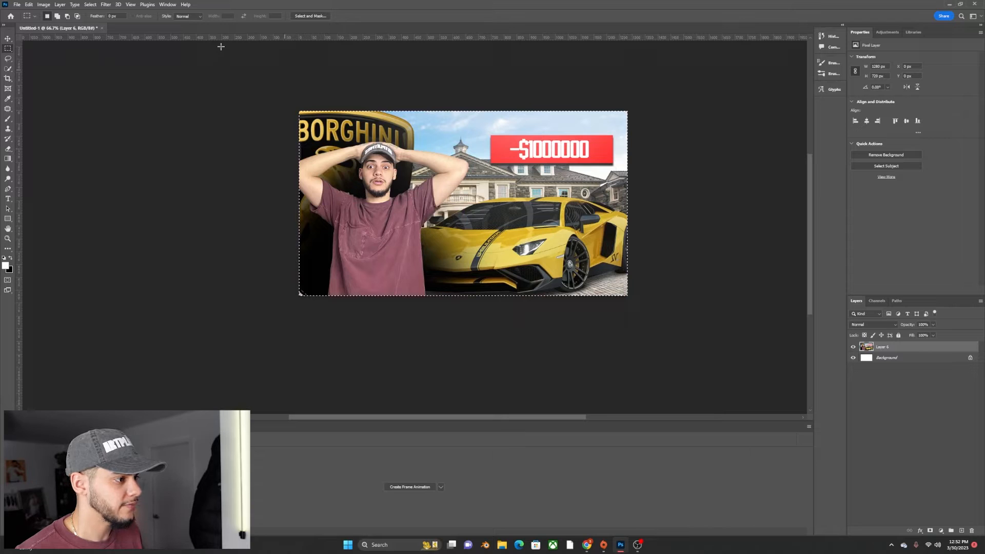
{"action": "right_click", "coordinate": [467, 187]}
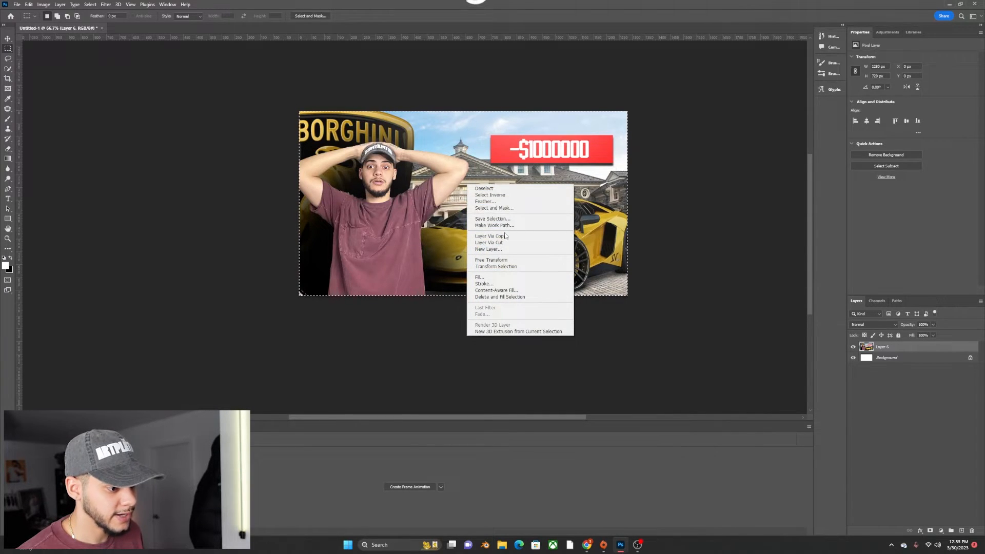
{"action": "left_click", "coordinate": [502, 236]}
{"action": "left_click", "coordinate": [899, 358]}
{"action": "key", "text": "Delete"}
{"action": "key", "text": "v"}
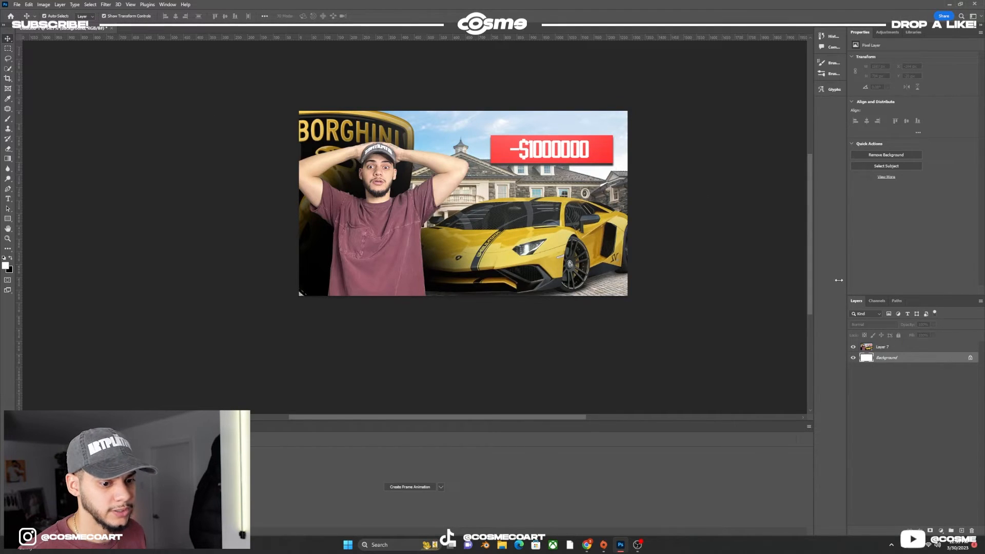
{"action": "left_click_drag", "start_coordinate": [478, 174], "coordinate": [516, 160]}
{"action": "key", "text": "ctrl+z"}
{"action": "left_click", "coordinate": [678, 143]}
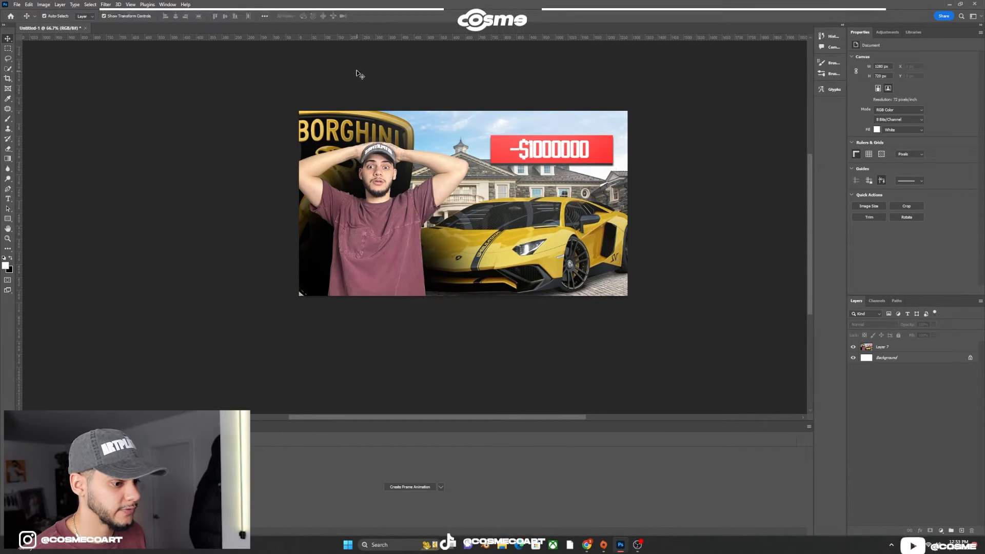
Open the Camera Raw filter on the flattened thumbnail layer and set the temperature to +10, leaving tint at 0
{"action": "left_click", "coordinate": [543, 197]}
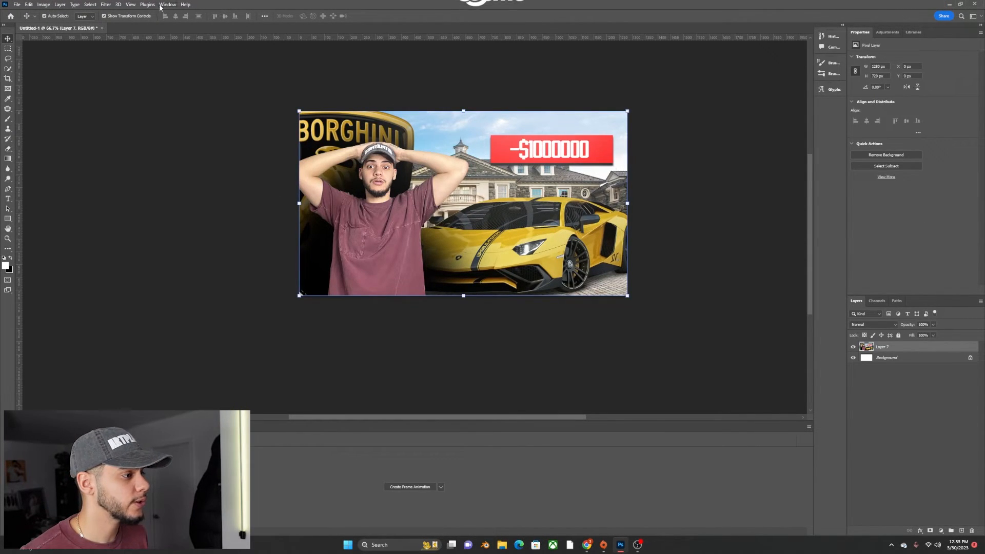
{"action": "left_click", "coordinate": [106, 5]}
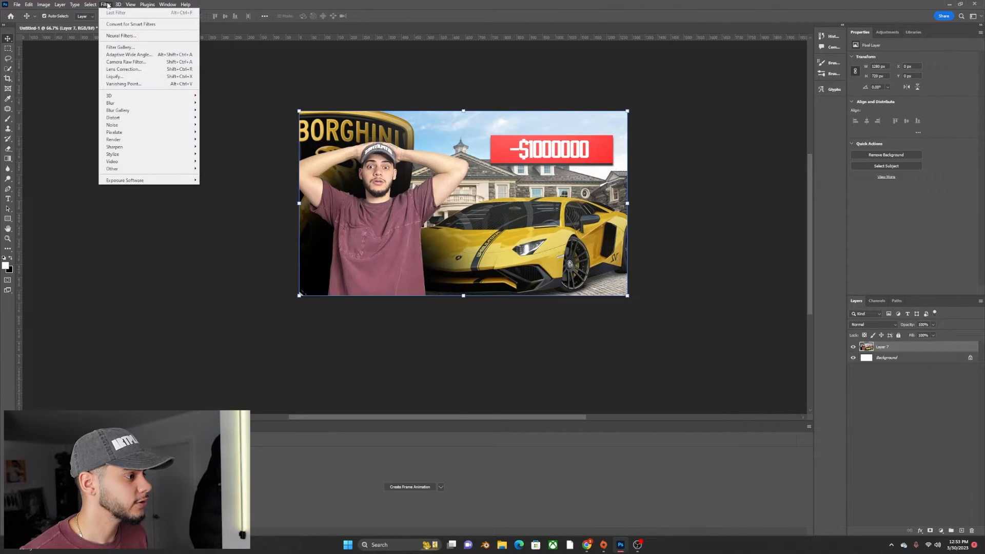
{"action": "left_click", "coordinate": [129, 62]}
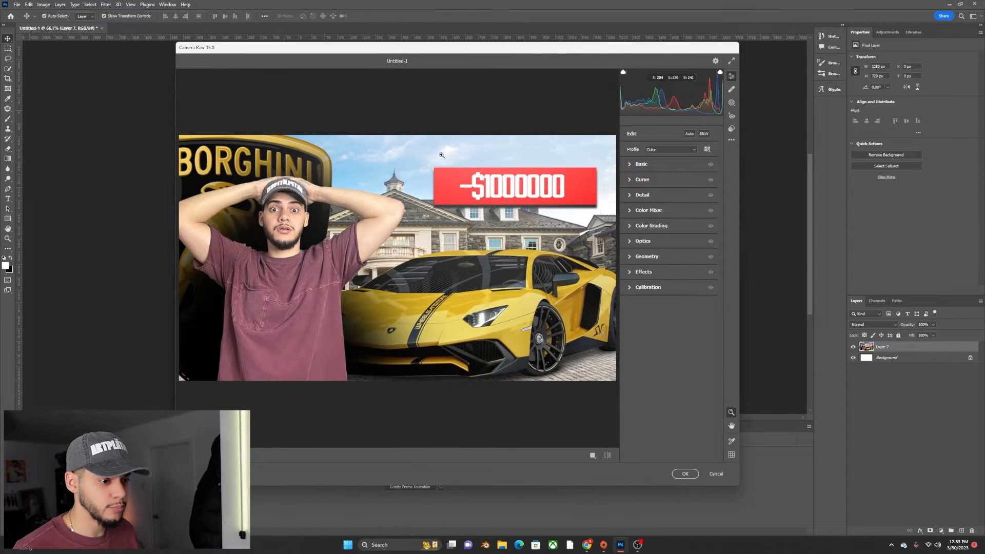
{"action": "left_click", "coordinate": [631, 164]}
{"action": "left_click_drag", "start_coordinate": [670, 197], "coordinate": [673, 195]}
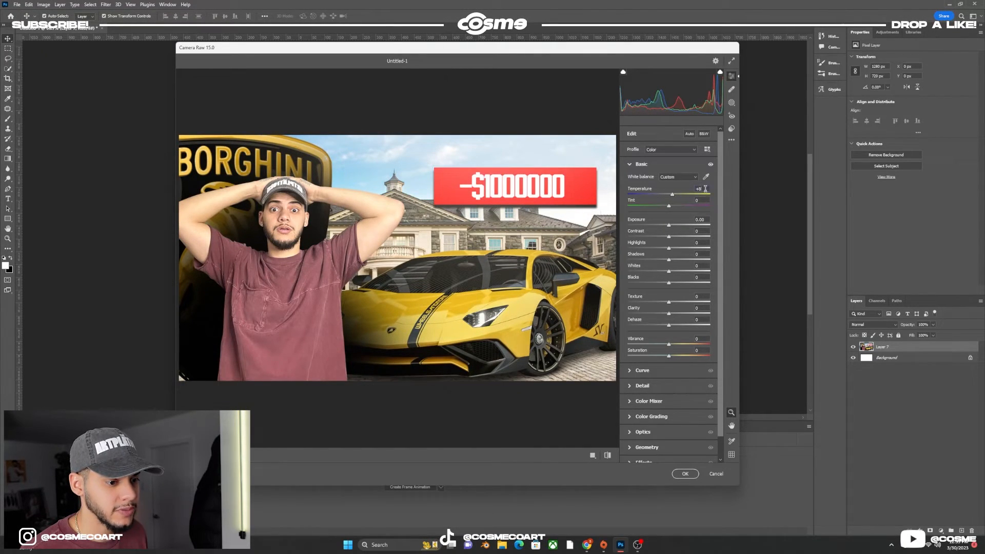
{"action": "left_click_drag", "start_coordinate": [668, 207], "coordinate": [684, 207]}
{"action": "double_click", "coordinate": [684, 207]}
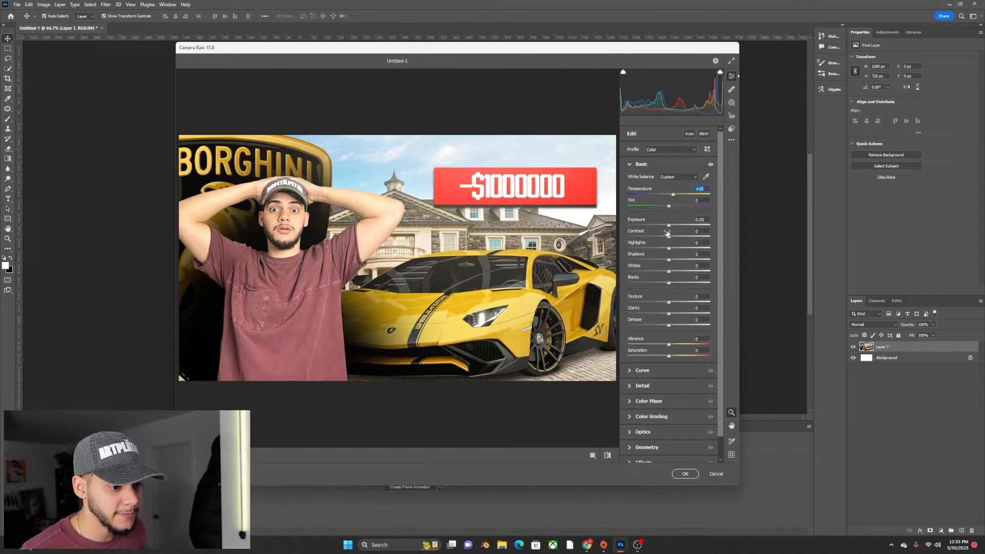
Set exposure to -0.35, contrast to +72, shadows to -18, whites to +5 and texture to +100
{"action": "left_click_drag", "start_coordinate": [667, 229], "coordinate": [698, 237]}
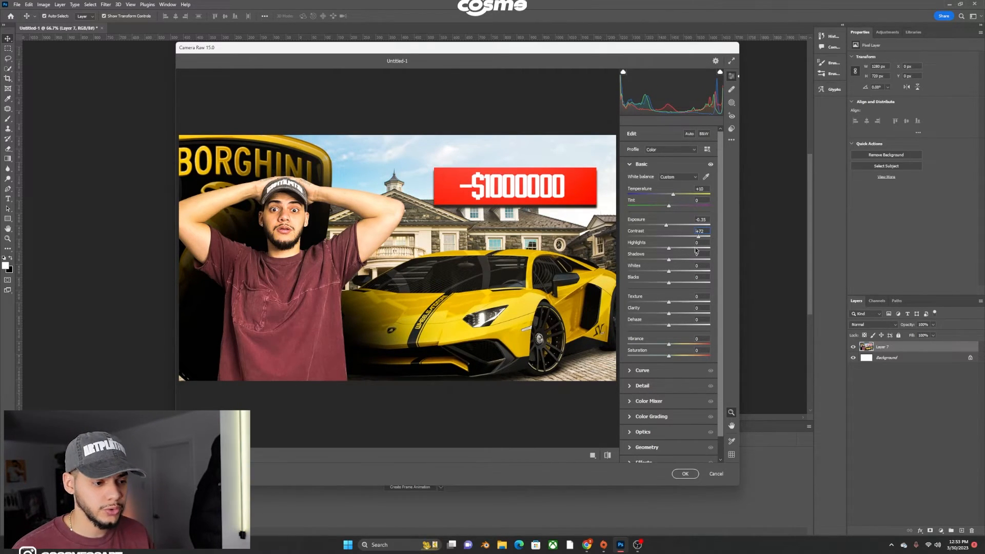
{"action": "mouse_move", "coordinate": [669, 259]}
{"action": "left_mouse_down"}
{"action": "mouse_move", "coordinate": [645, 261]}
{"action": "mouse_move", "coordinate": [659, 266]}
{"action": "left_mouse_up"}
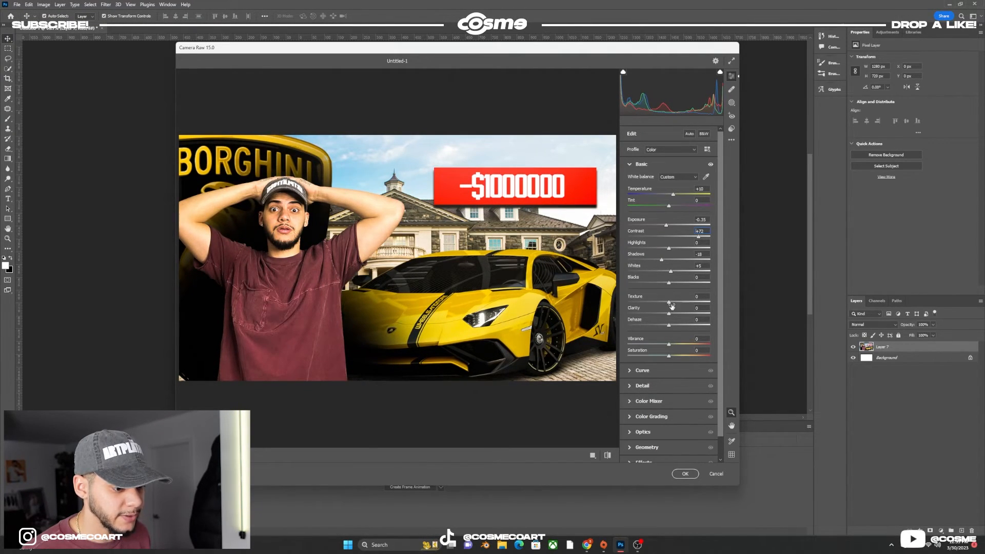
{"action": "left_click_drag", "start_coordinate": [669, 304], "coordinate": [689, 303]}
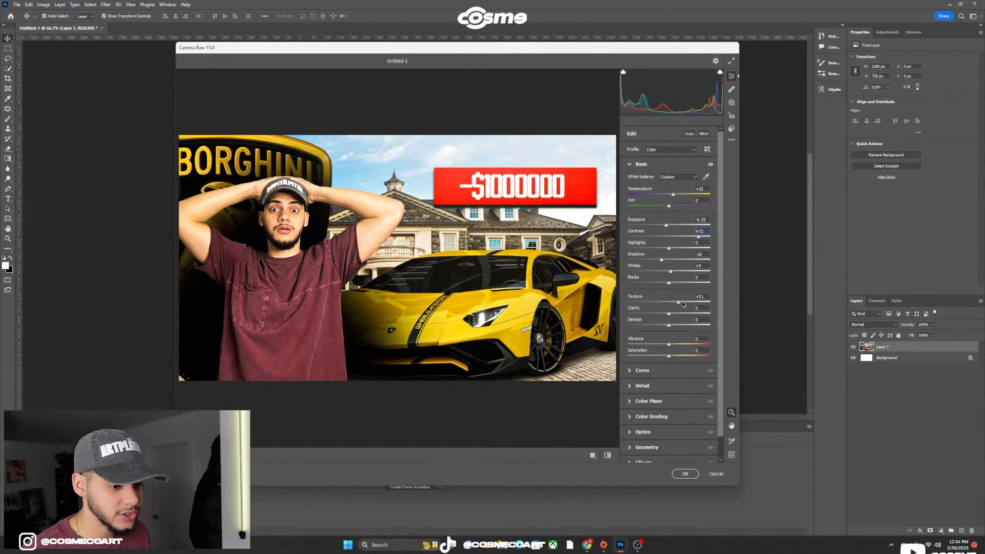
{"action": "left_click_drag", "start_coordinate": [689, 304], "coordinate": [777, 304]}
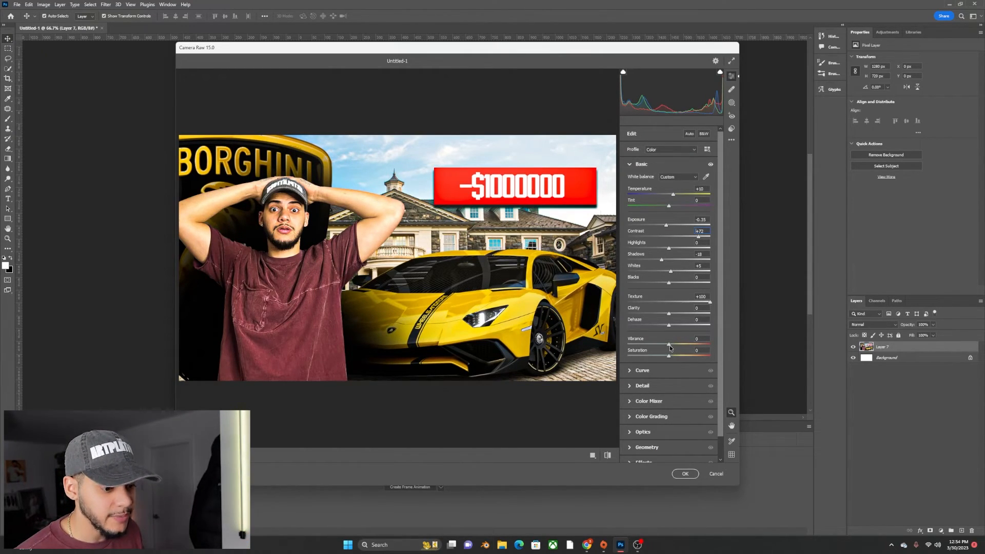
Set vibrance to +61, saturation to -17, clarity to +11 and dehaze to +23
{"action": "mouse_move", "coordinate": [680, 346]}
{"action": "left_mouse_down"}
{"action": "mouse_move", "coordinate": [736, 350]}
{"action": "mouse_move", "coordinate": [694, 350]}
{"action": "left_mouse_up"}
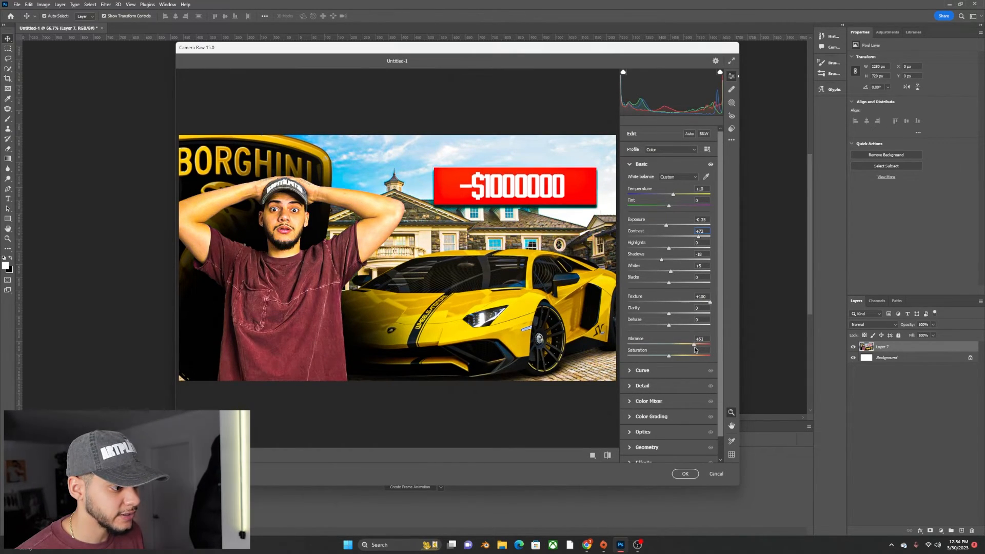
{"action": "mouse_move", "coordinate": [671, 358]}
{"action": "left_mouse_down"}
{"action": "mouse_move", "coordinate": [639, 358]}
{"action": "mouse_move", "coordinate": [656, 358]}
{"action": "left_mouse_up"}
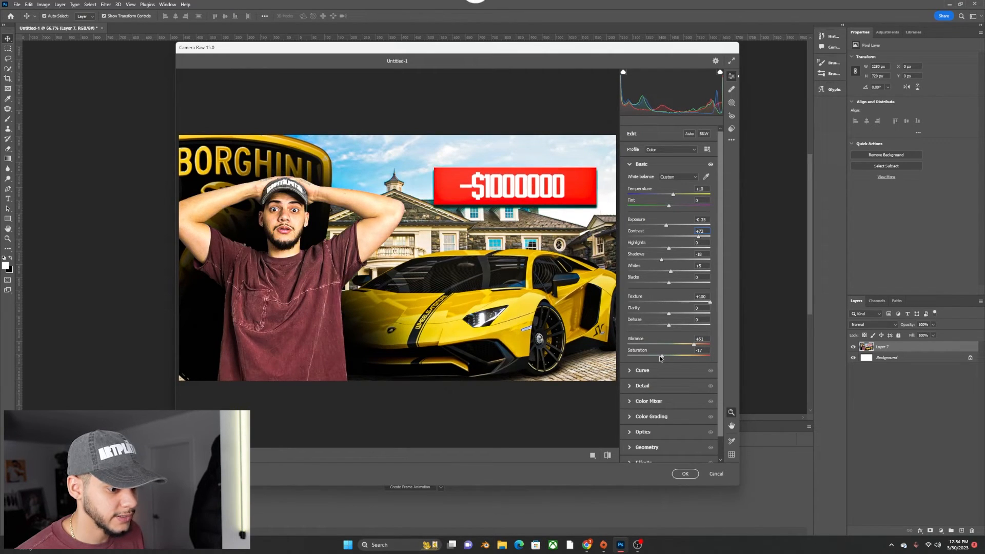
{"action": "mouse_move", "coordinate": [668, 315]}
{"action": "left_mouse_down"}
{"action": "mouse_move", "coordinate": [661, 317]}
{"action": "mouse_move", "coordinate": [693, 318]}
{"action": "mouse_move", "coordinate": [675, 319]}
{"action": "left_mouse_up"}
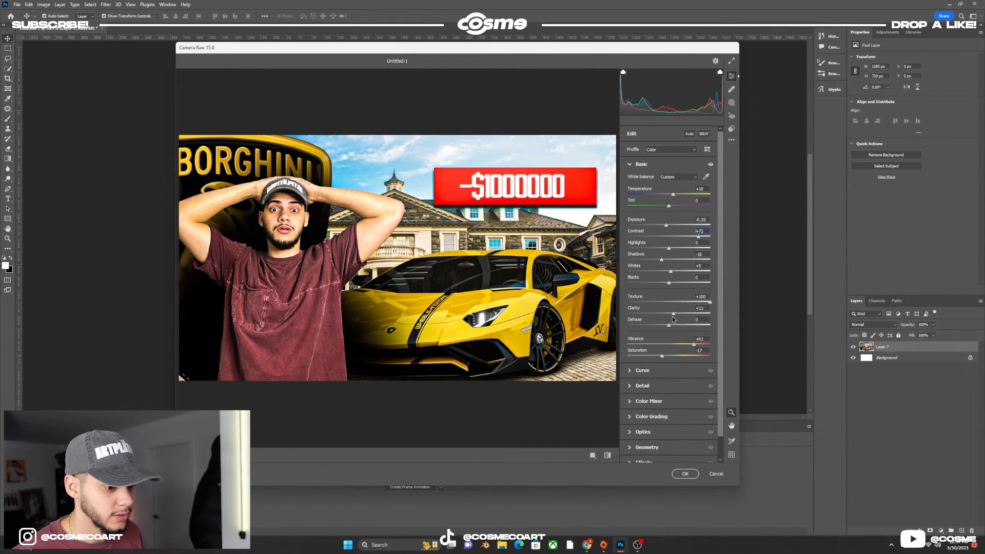
{"action": "left_click_drag", "start_coordinate": [669, 326], "coordinate": [678, 327]}
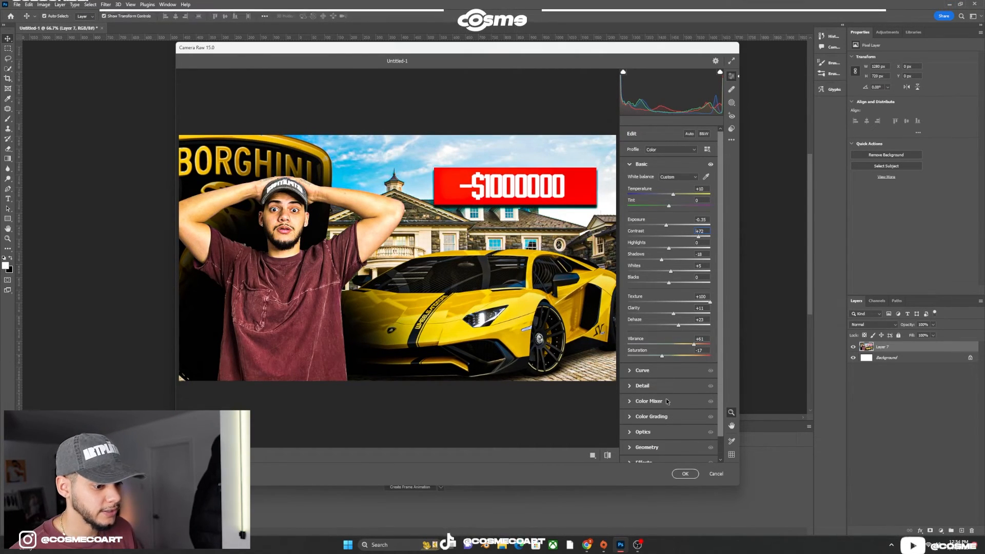
Set the grain effect to 5 and apply the Camera Raw filter to the thumbnail
{"action": "scroll", "coordinate": [671, 421], "scroll_direction": "down", "scroll_amount": 1}
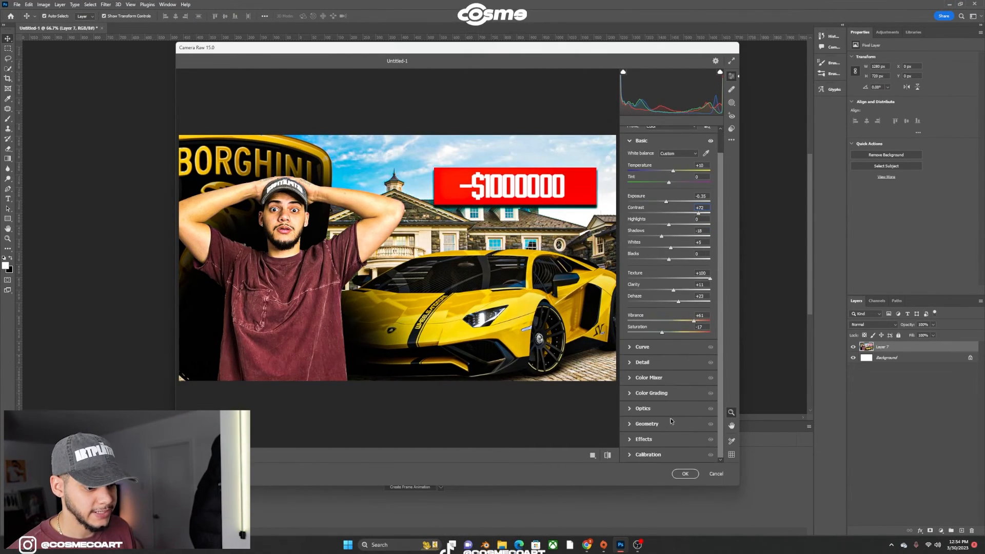
{"action": "left_click", "coordinate": [631, 440]}
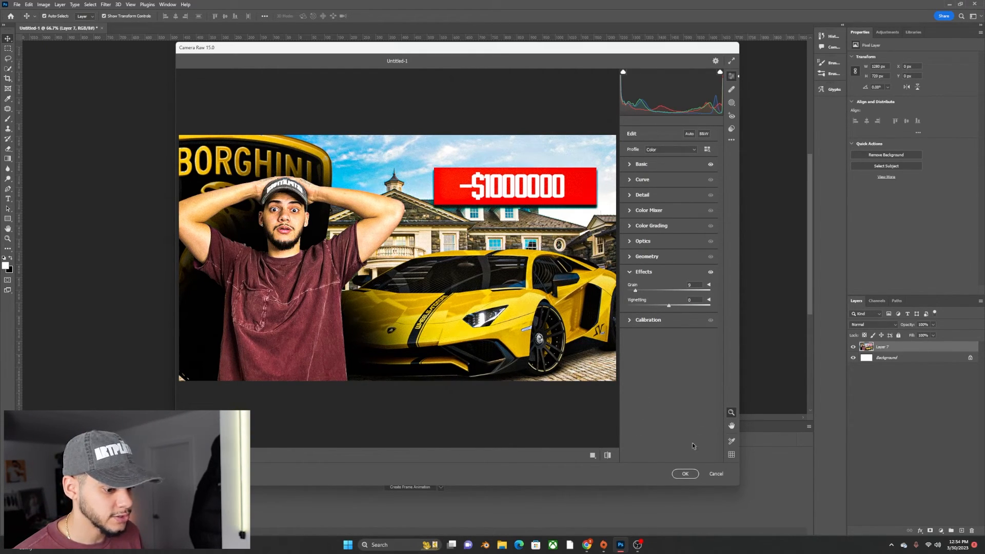
{"action": "left_click", "coordinate": [685, 473]}
{"action": "left_click", "coordinate": [674, 313]}
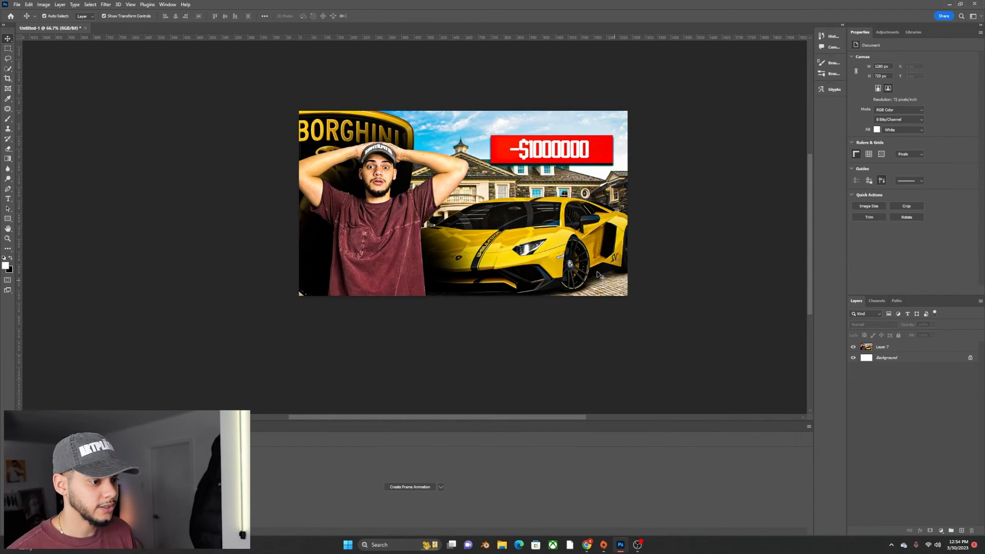